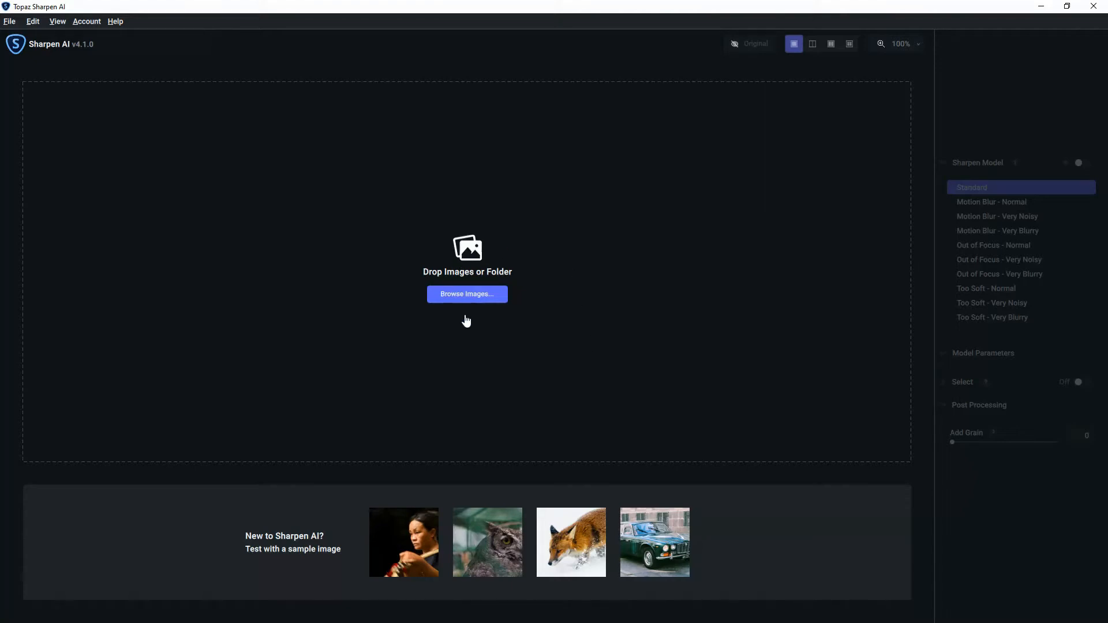
# - Open the image DSC_7069 from the sharpen ai folder
pyautogui.click(468, 295)
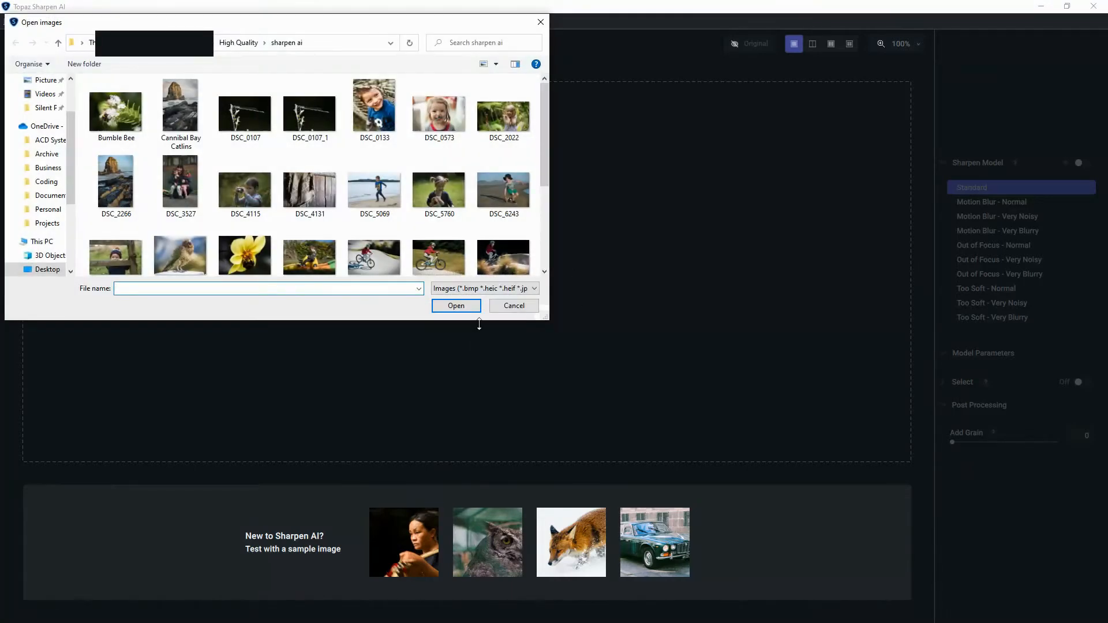
pyautogui.click(185, 251)
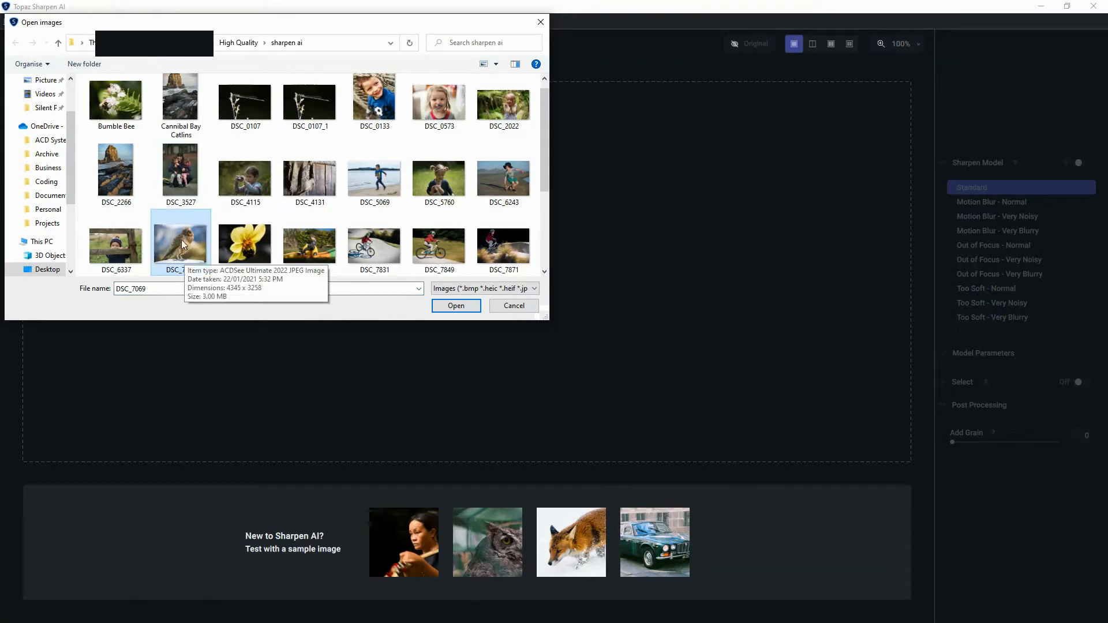
pyautogui.click(453, 307)
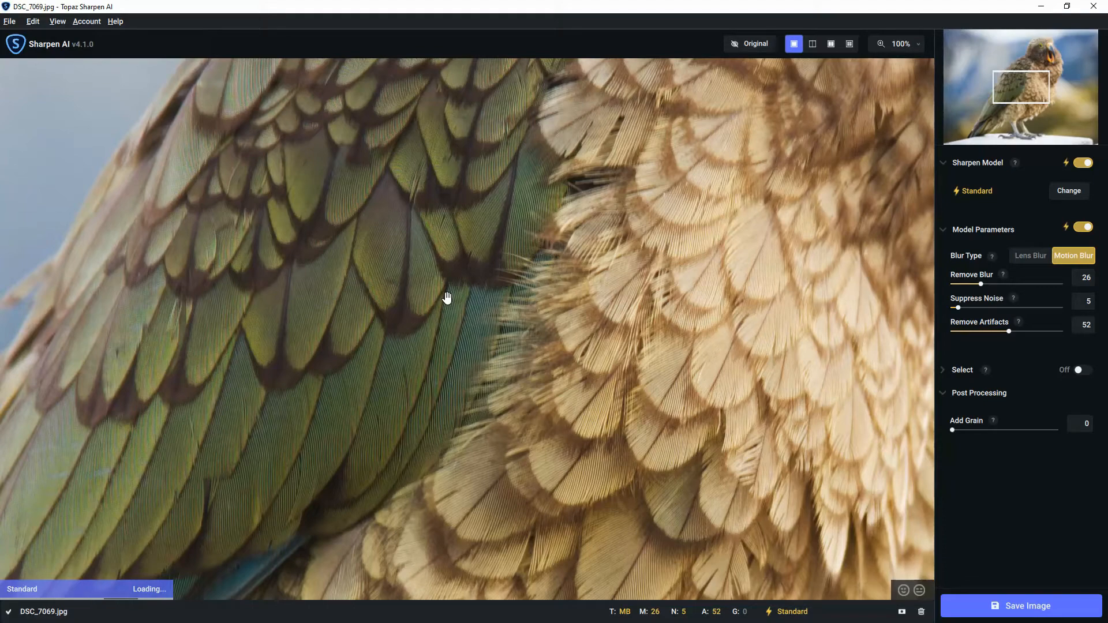
# - Compare the sharpened bird's head with the original by repeatedly toggling the original preview
pyautogui.click(679, 111)
pyautogui.moveTo(679, 111); pyautogui.dragTo(320, 424)
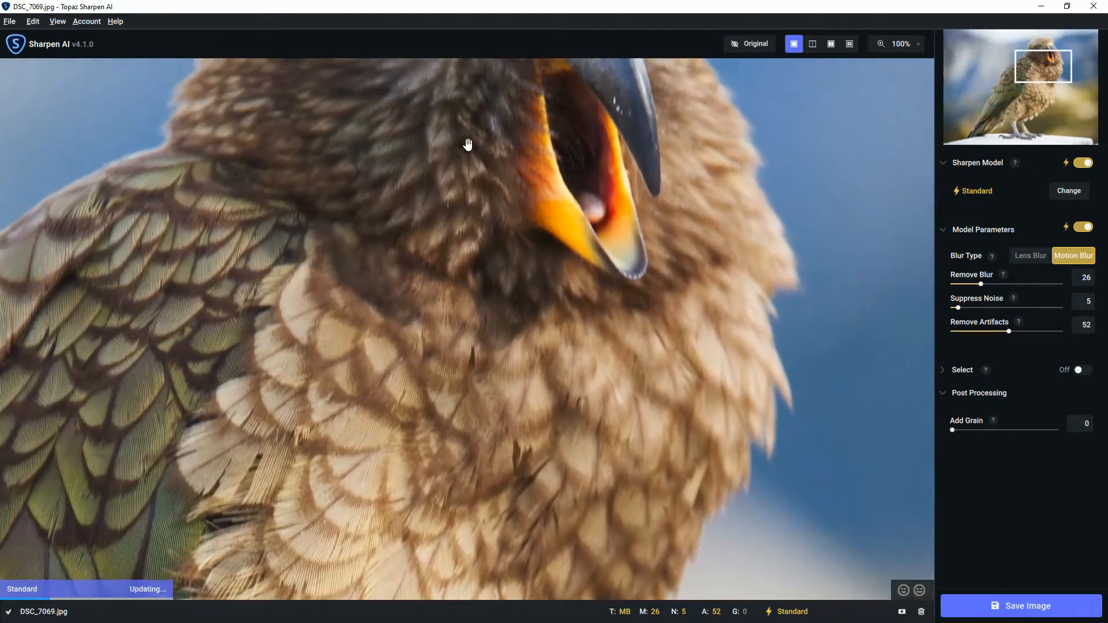
pyautogui.moveTo(468, 123); pyautogui.dragTo(500, 363)
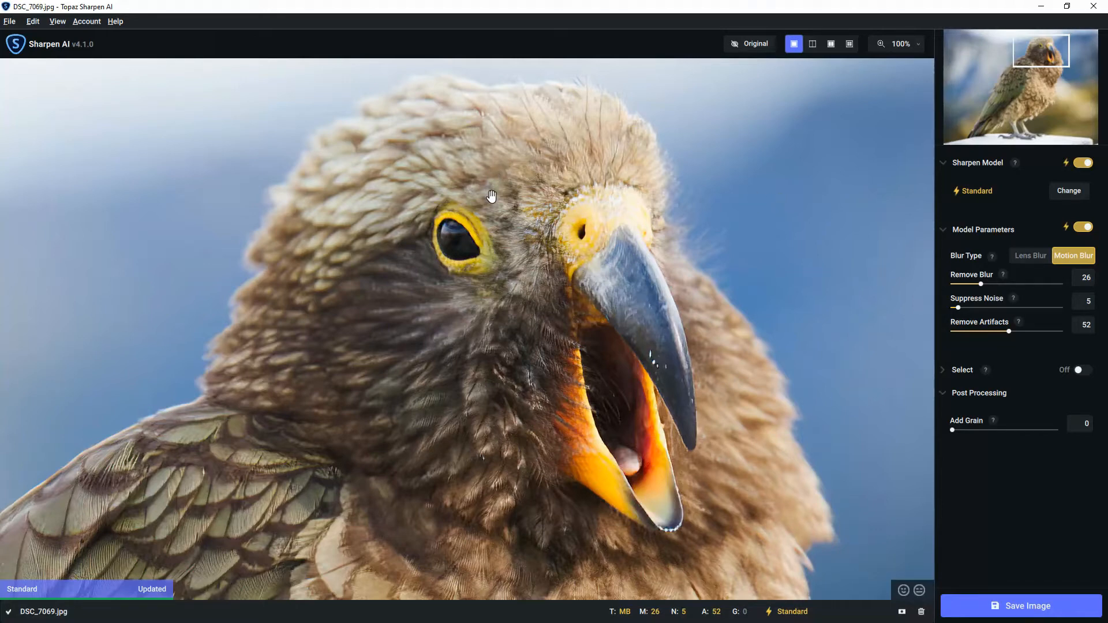
pyautogui.click(754, 49)
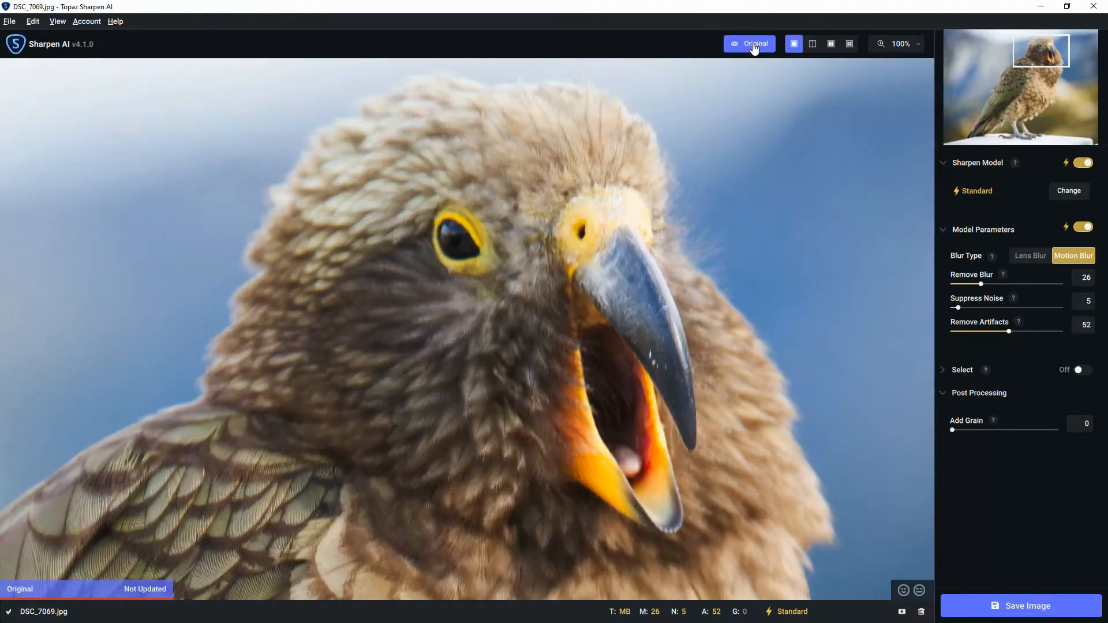
pyautogui.click(754, 49)
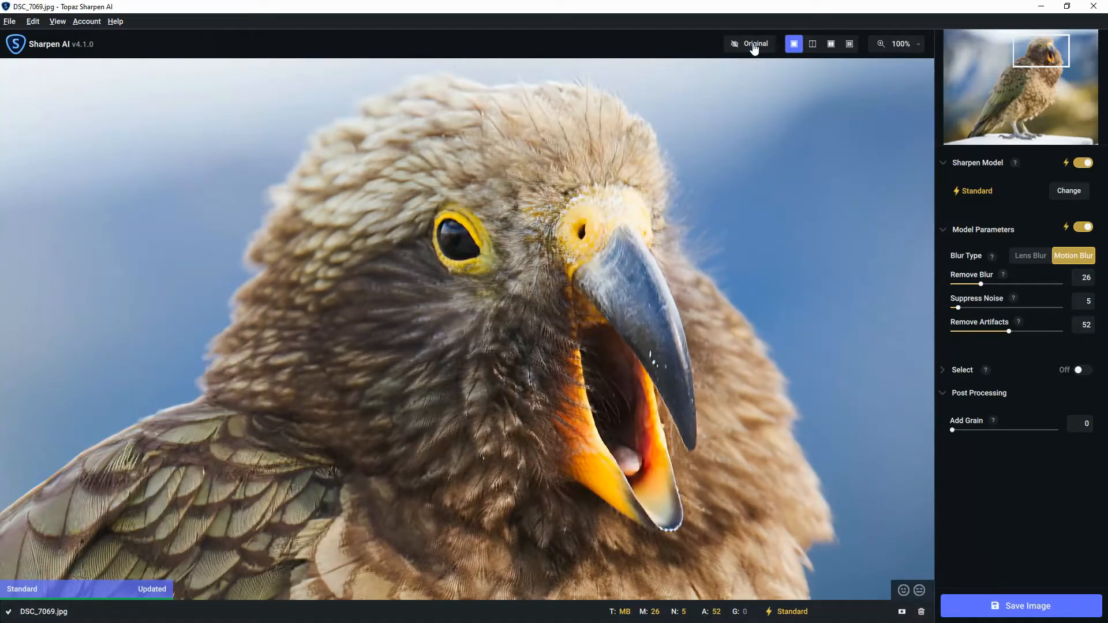
pyautogui.click(754, 49)
pyautogui.click(754, 49)
pyautogui.click(754, 49)
pyautogui.click(754, 49)
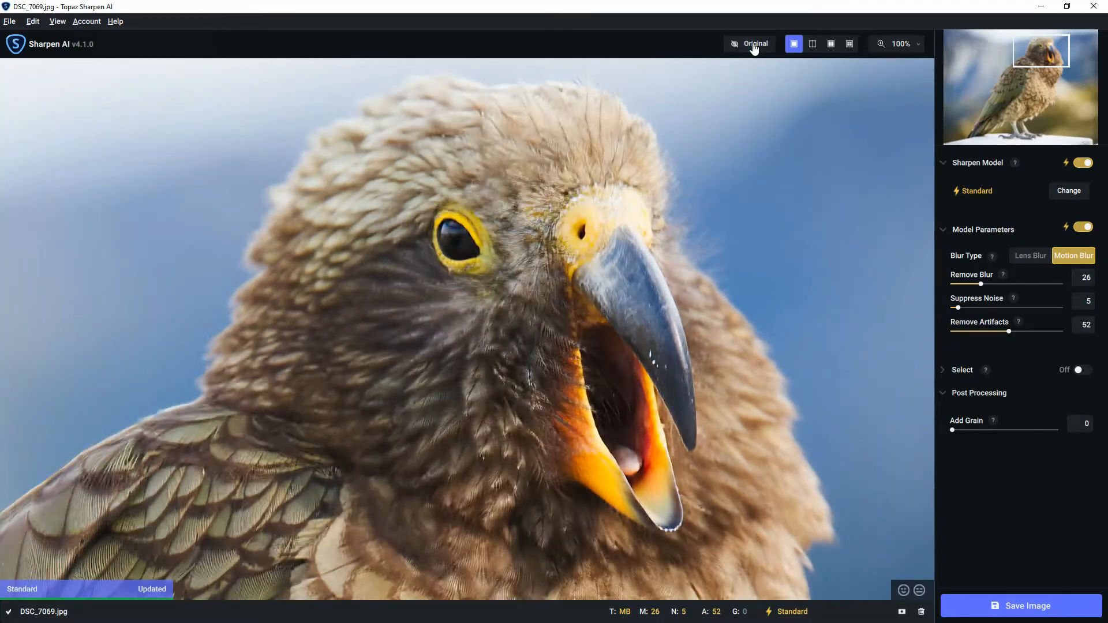
# - Compare the original and sharpened head in split and side-by-side views, then return to single view
pyautogui.click(812, 45)
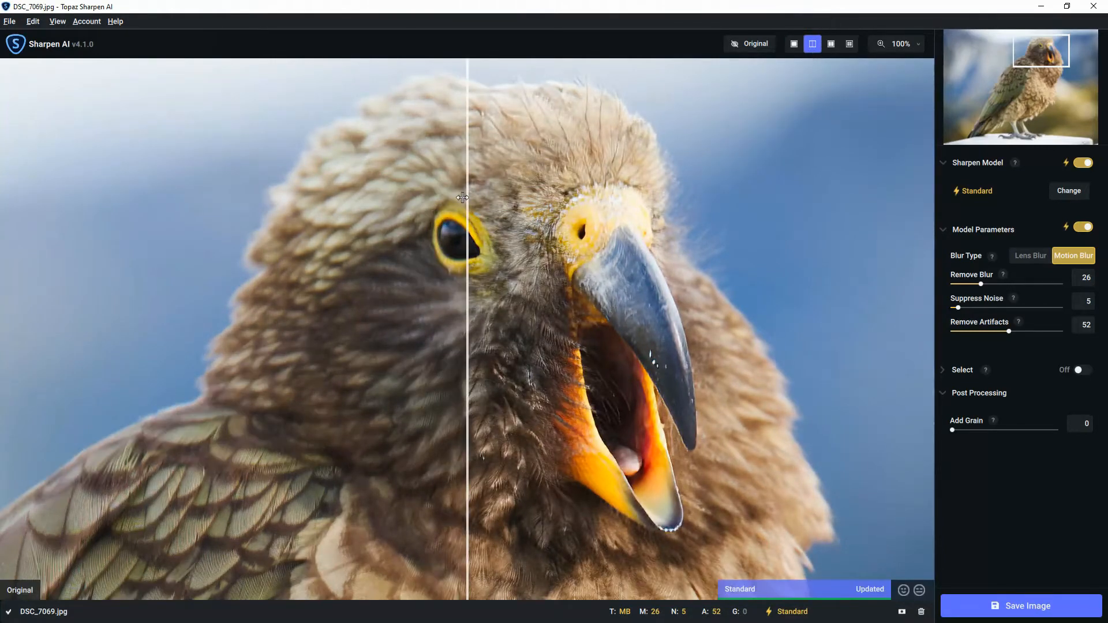
pyautogui.moveTo(466, 197); pyautogui.dragTo(435, 267)
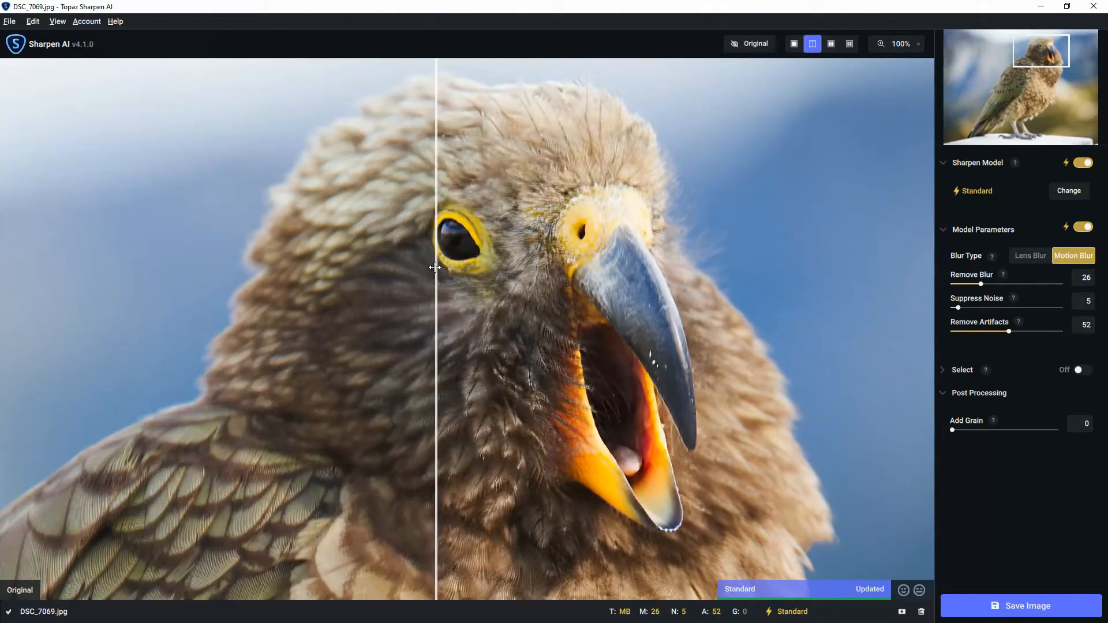
pyautogui.click(831, 46)
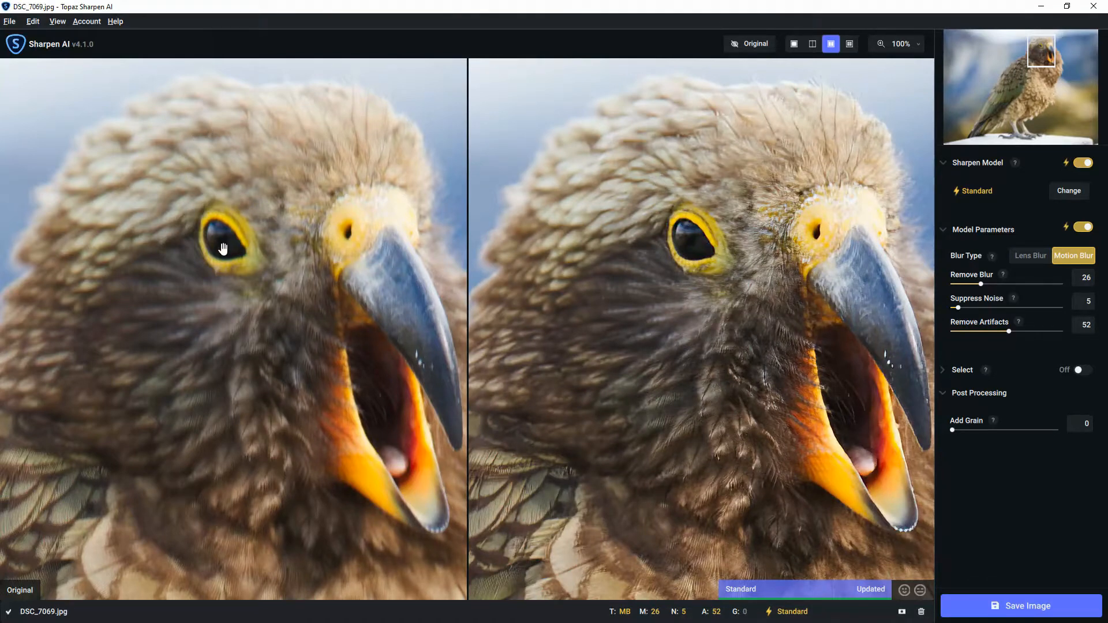
pyautogui.moveTo(768, 257); pyautogui.dragTo(722, 257)
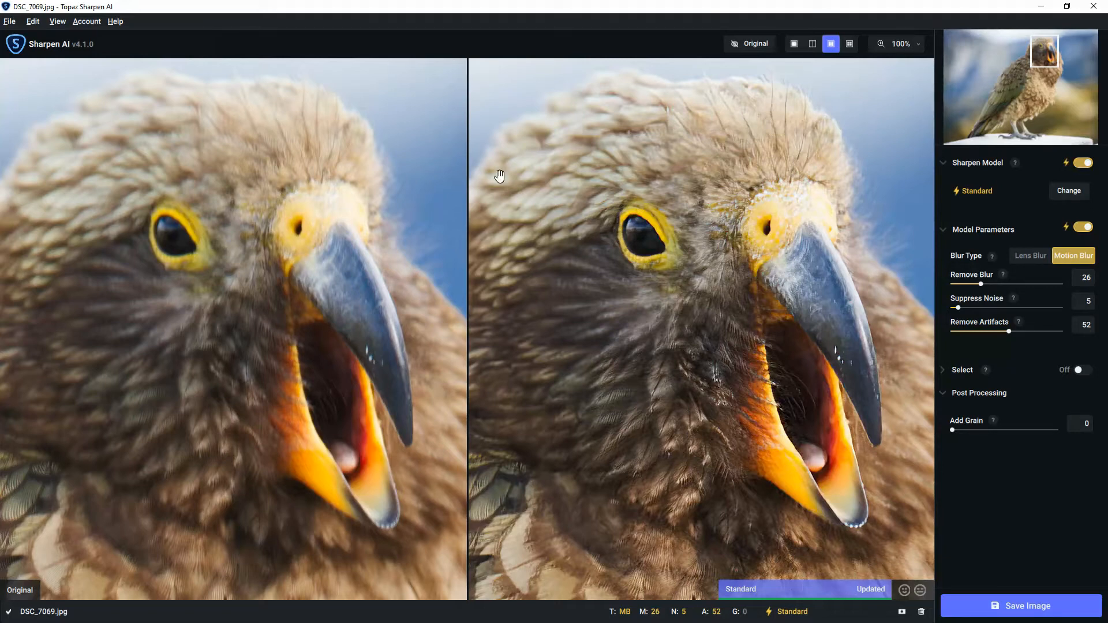
pyautogui.click(792, 46)
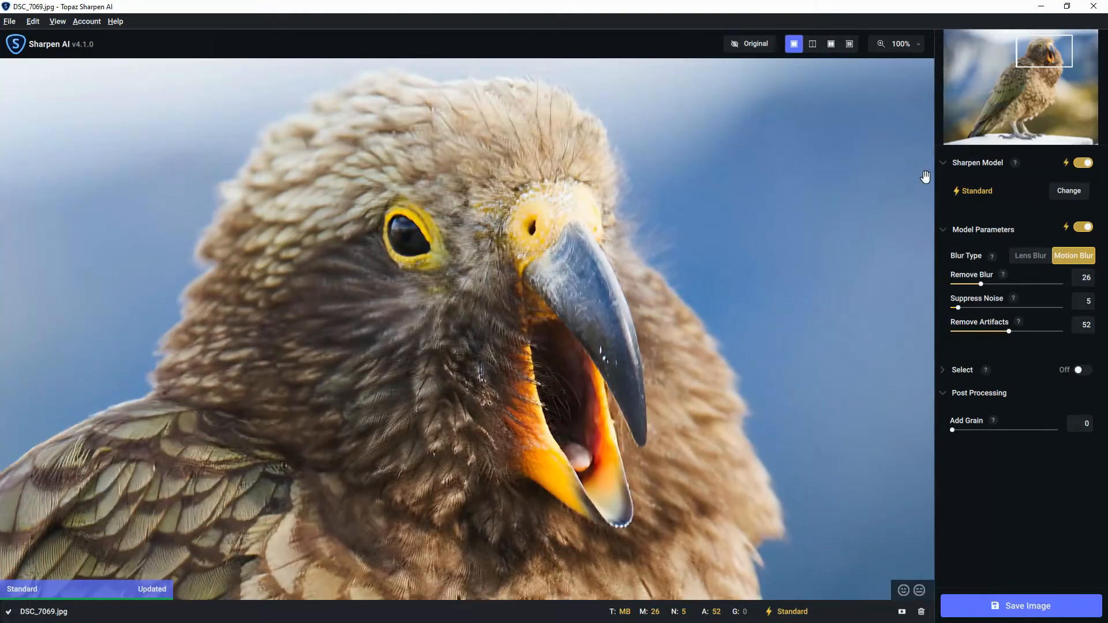
# - Override the automatic sharpen model, trying Motion Blur - Normal and then Motion Blur - Very Noisy
pyautogui.click(1077, 192)
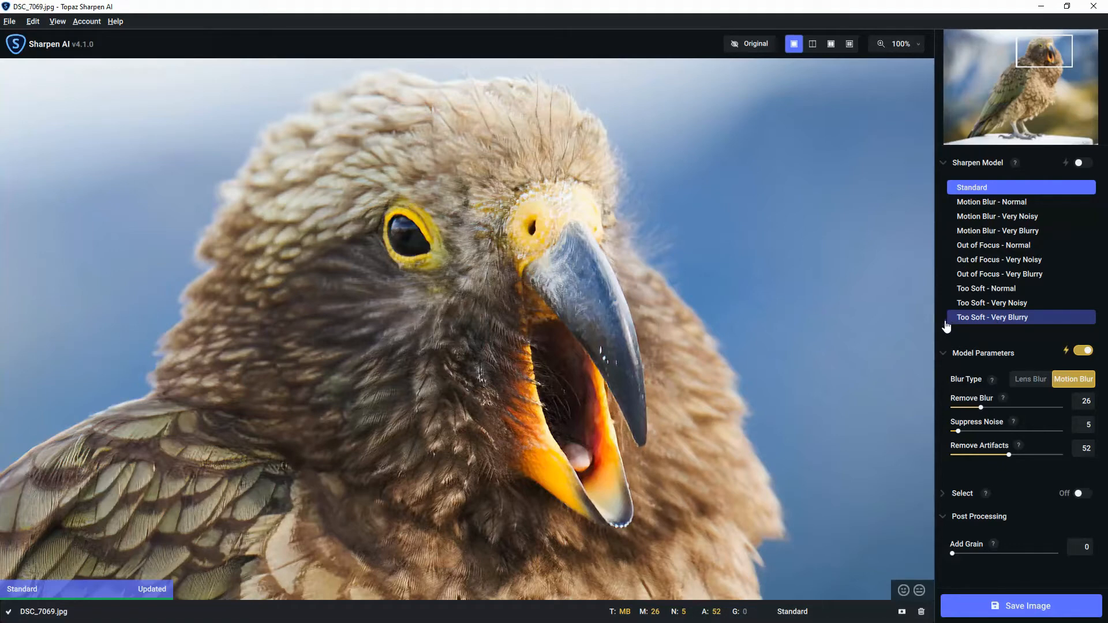
pyautogui.click(975, 203)
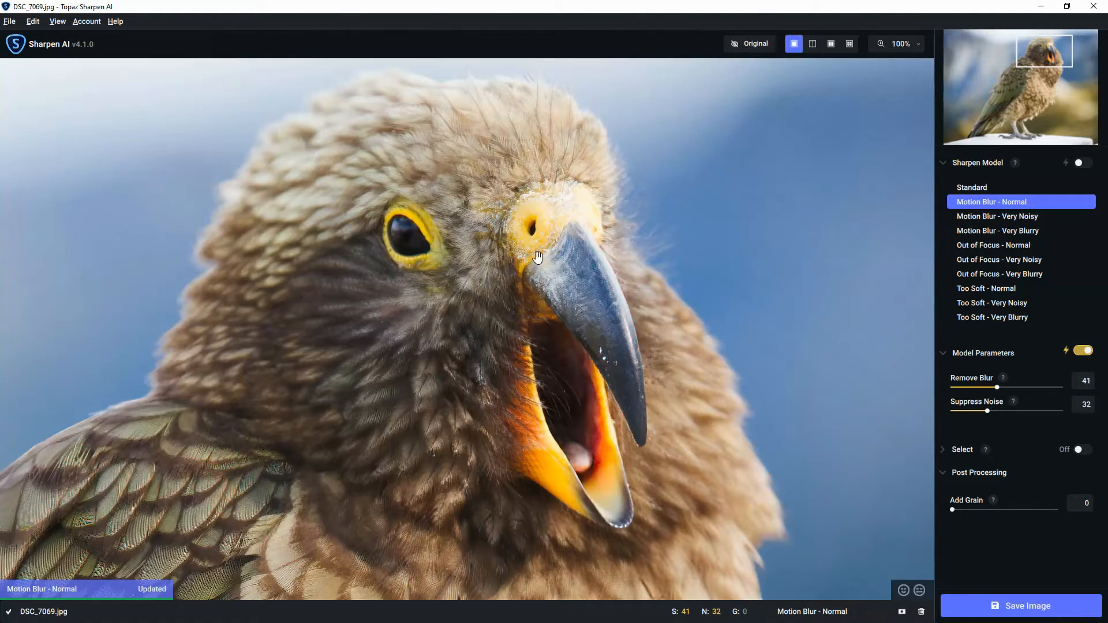
pyautogui.click(971, 223)
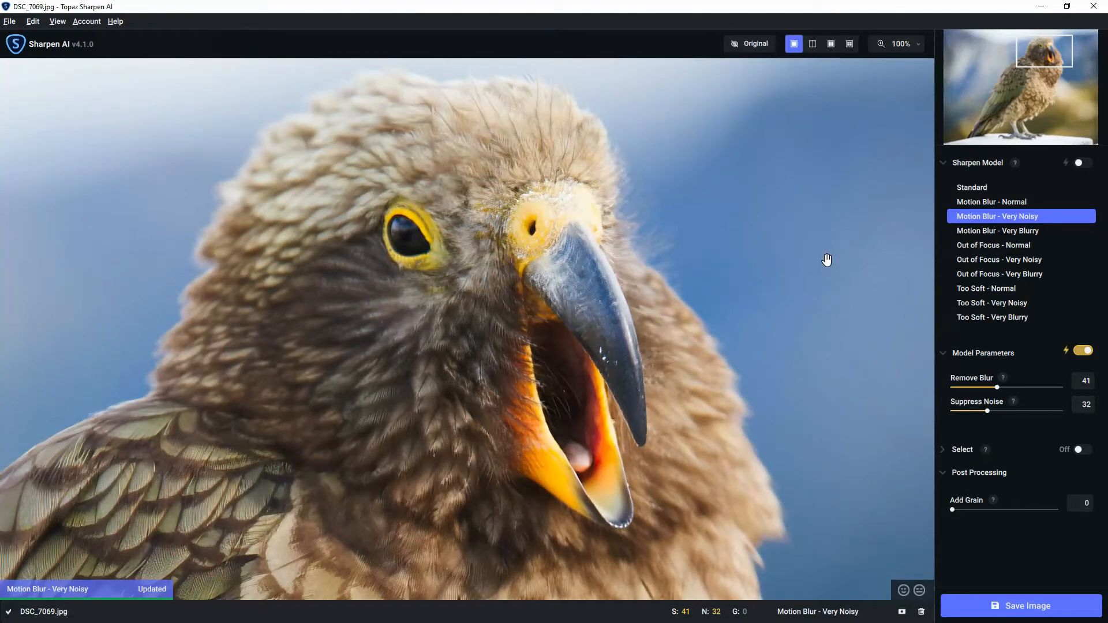
# - Compare four sharpen models around the bird's eye and beak, replacing the Out of Focus - Very Blurry preview with Standard
pyautogui.click(849, 45)
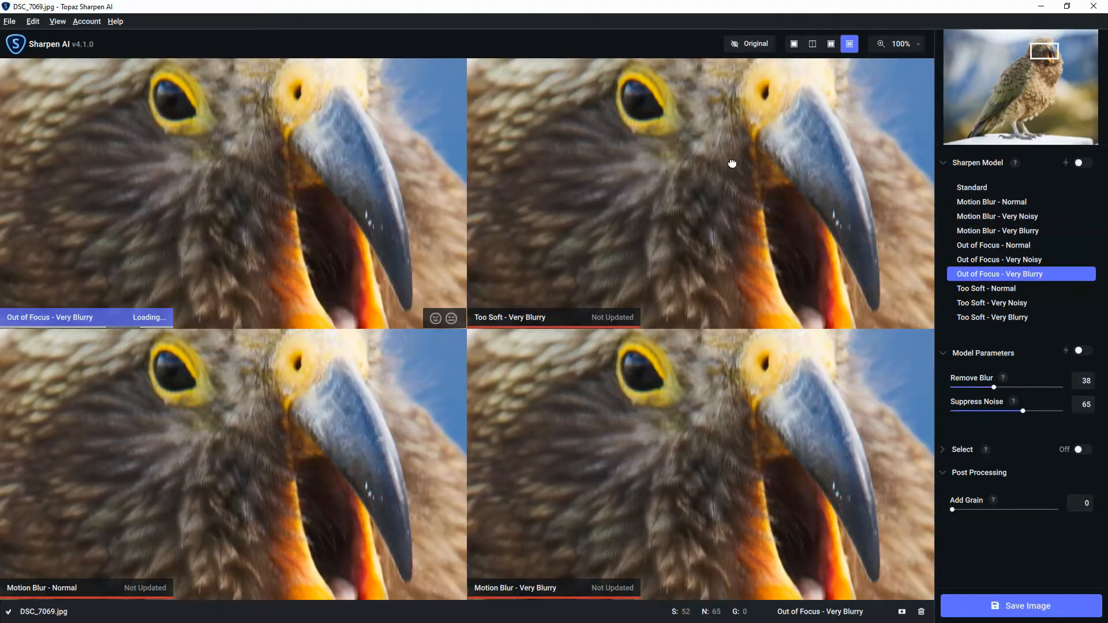
pyautogui.moveTo(732, 163); pyautogui.dragTo(721, 202)
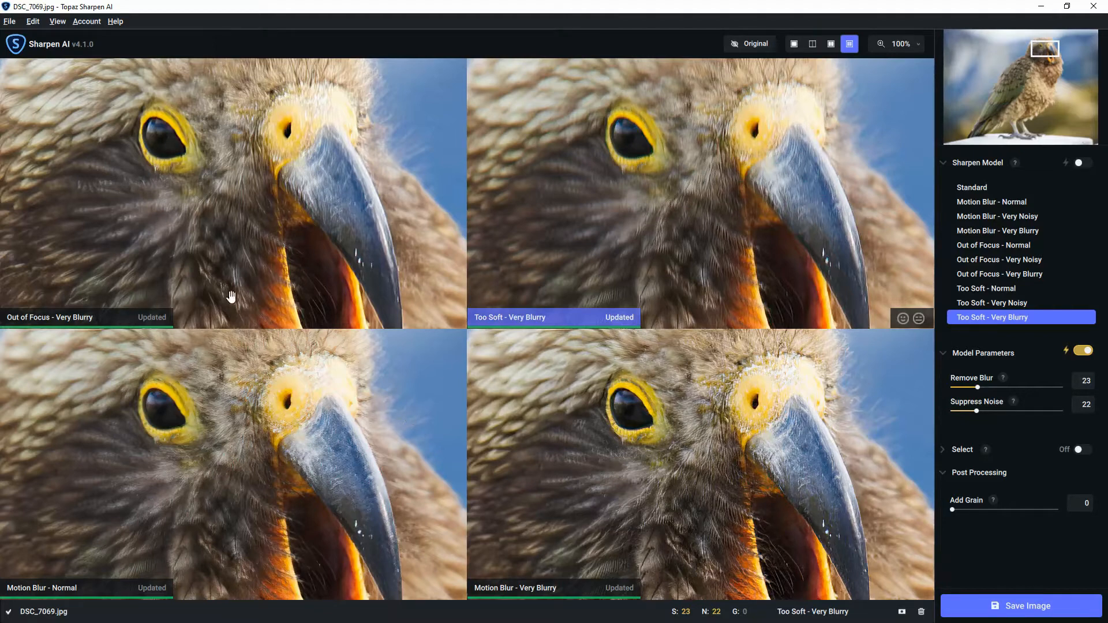
pyautogui.click(61, 319)
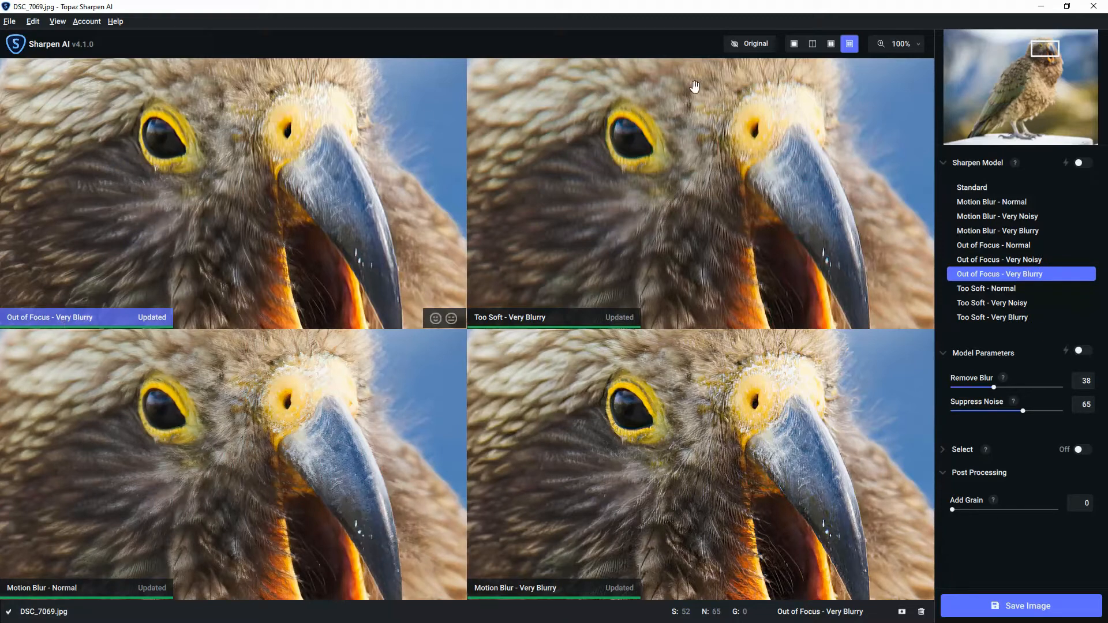
pyautogui.click(978, 191)
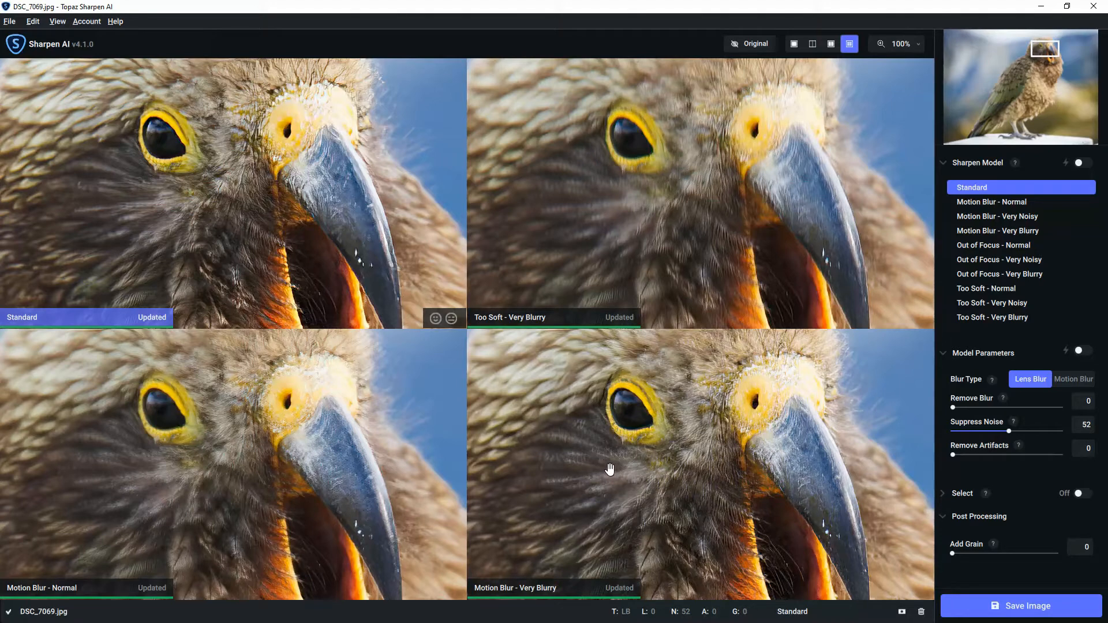
# - Choose the Motion Blur - Very Blurry model and compare its single-view result with the original
pyautogui.click(543, 592)
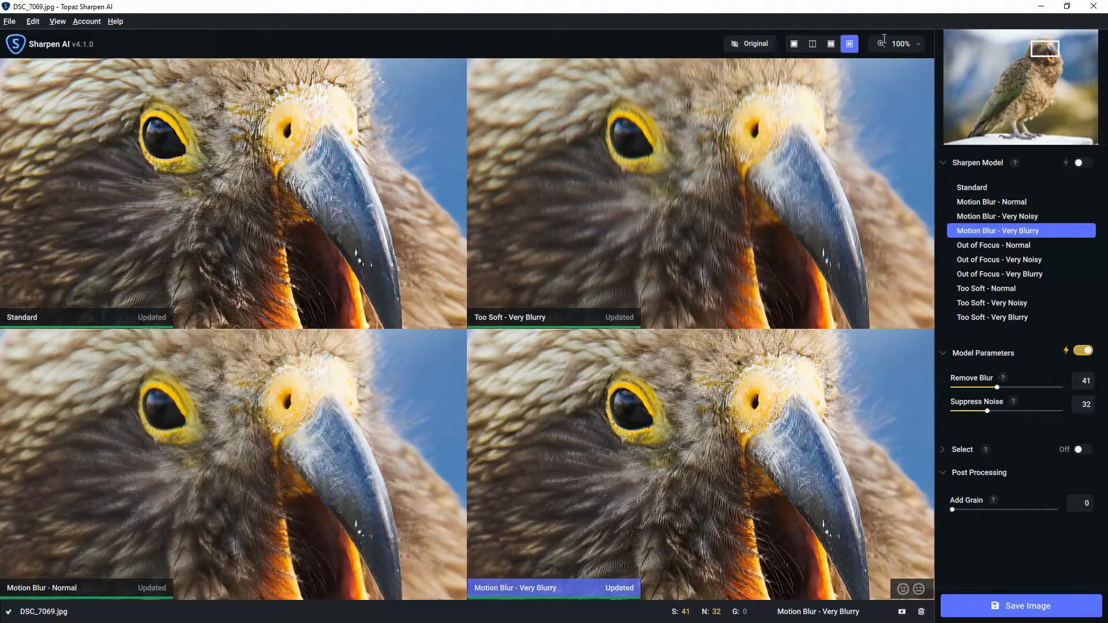
pyautogui.click(794, 44)
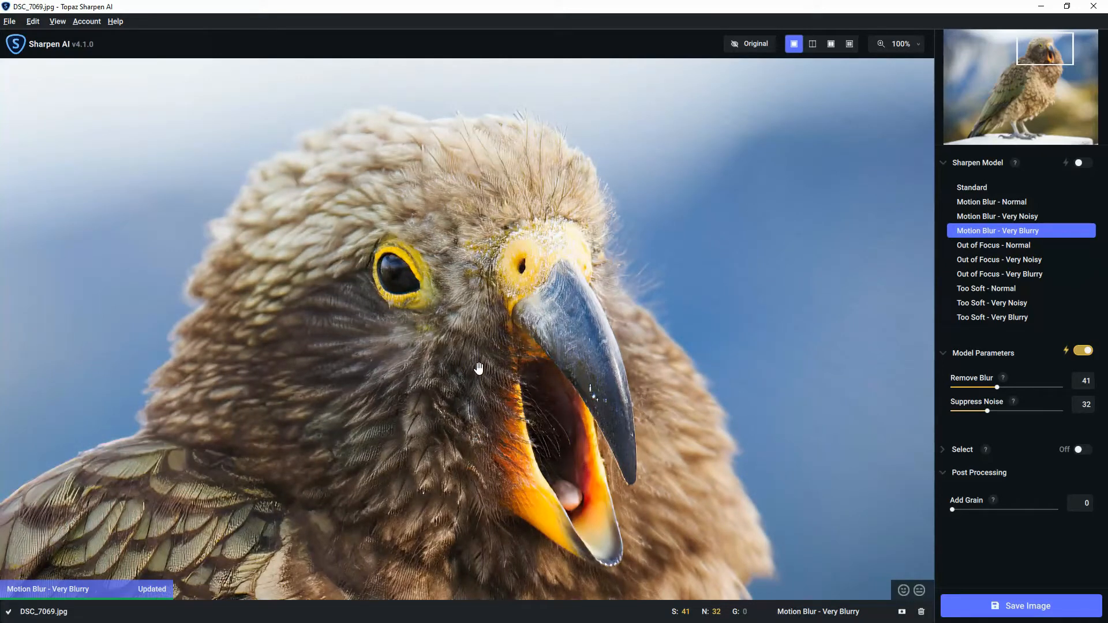
pyautogui.click(755, 45)
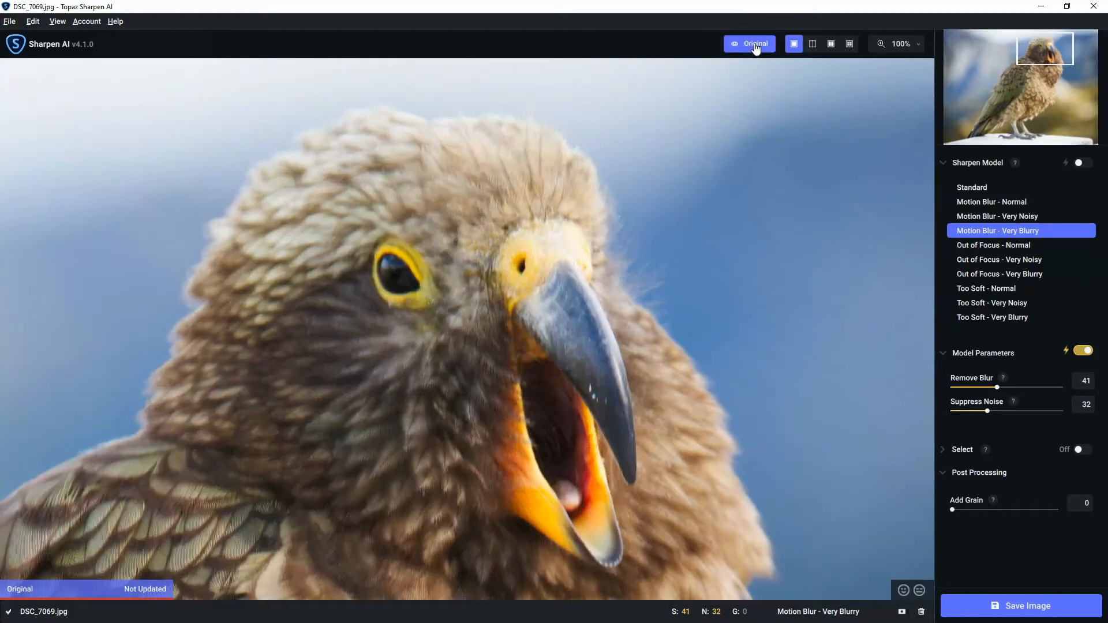
pyautogui.click(755, 47)
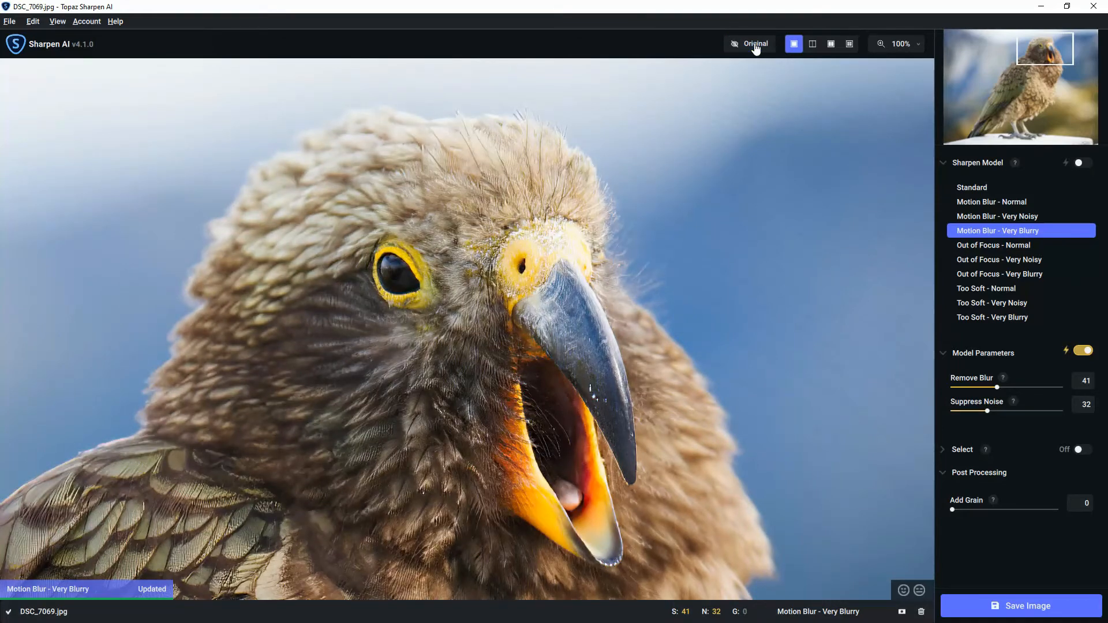
pyautogui.click(756, 46)
pyautogui.click(756, 46)
# - Examine the Motion Blur - Very Blurry result in split view by sweeping the divider across the head, then restore single view
pyautogui.click(812, 44)
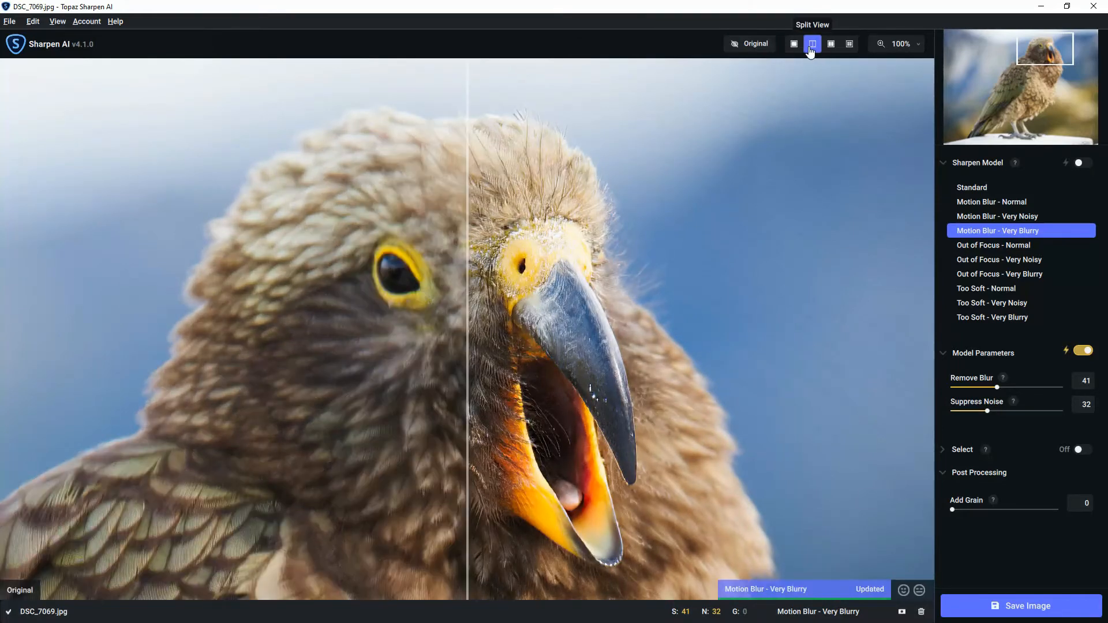
pyautogui.moveTo(465, 238); pyautogui.dragTo(205, 276)
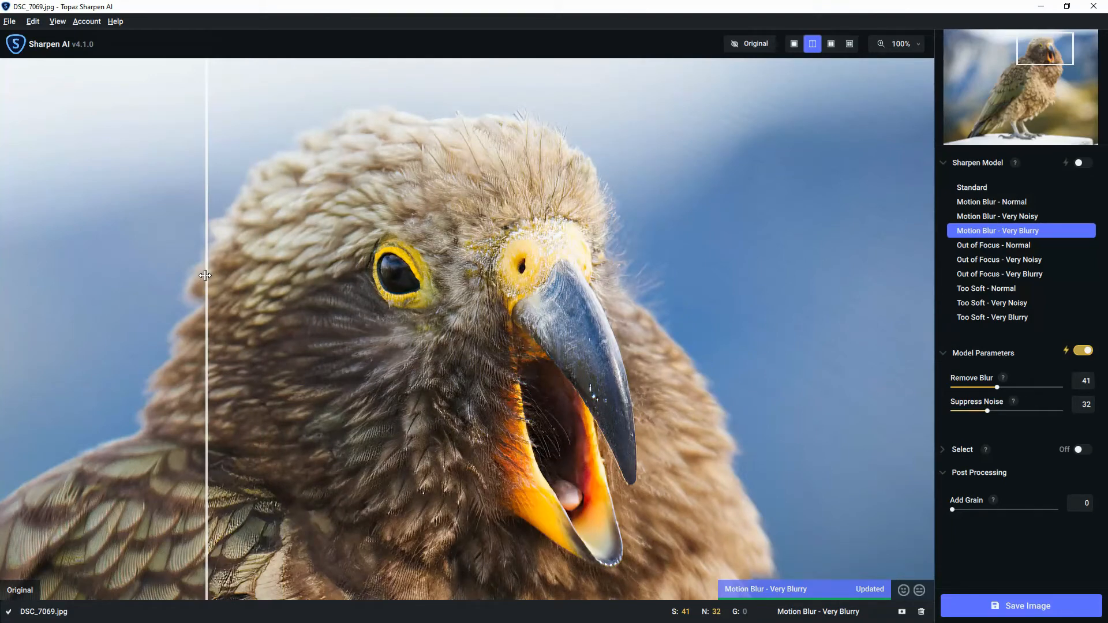
pyautogui.moveTo(205, 276); pyautogui.dragTo(198, 276)
pyautogui.click(792, 44)
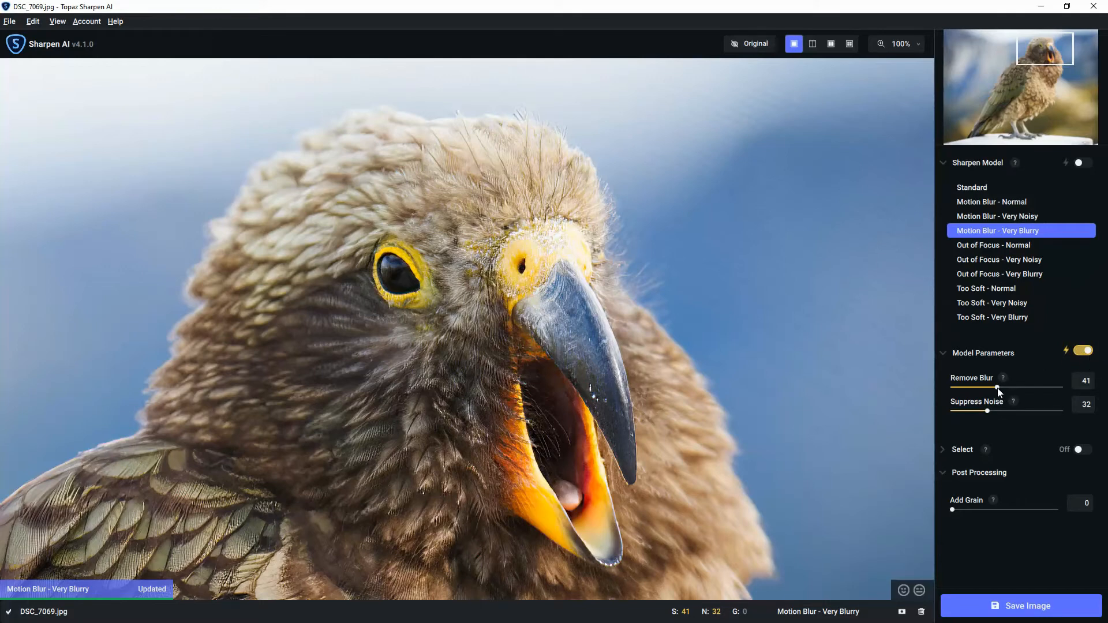
# - Try stronger Remove Blur amounts and settle on 73
pyautogui.moveTo(998, 390); pyautogui.dragTo(1006, 390)
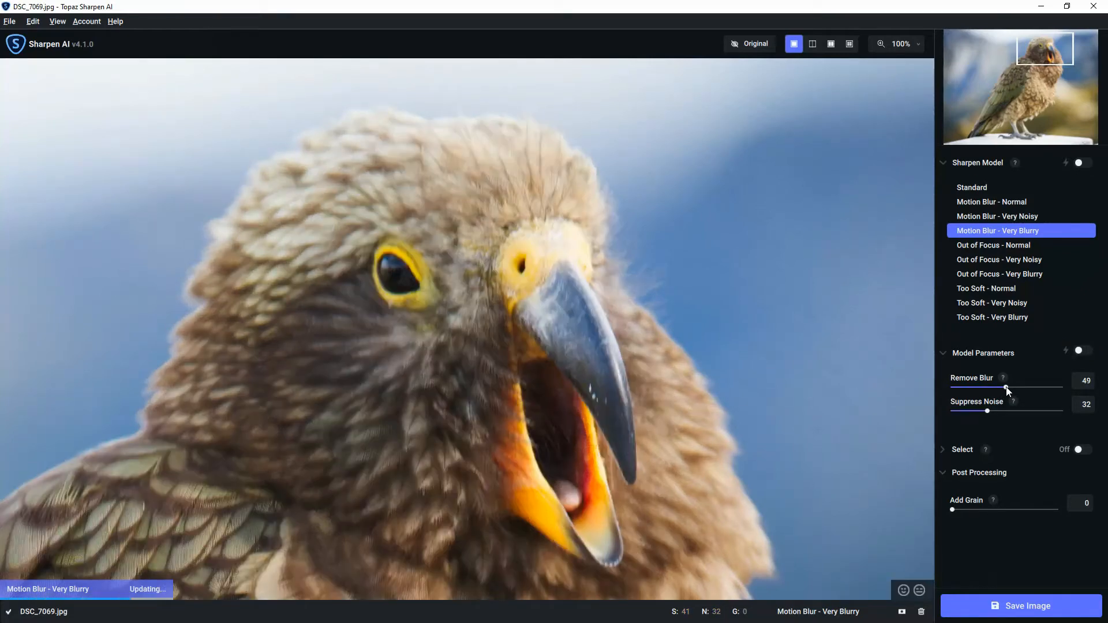
pyautogui.moveTo(1006, 390); pyautogui.dragTo(1040, 391)
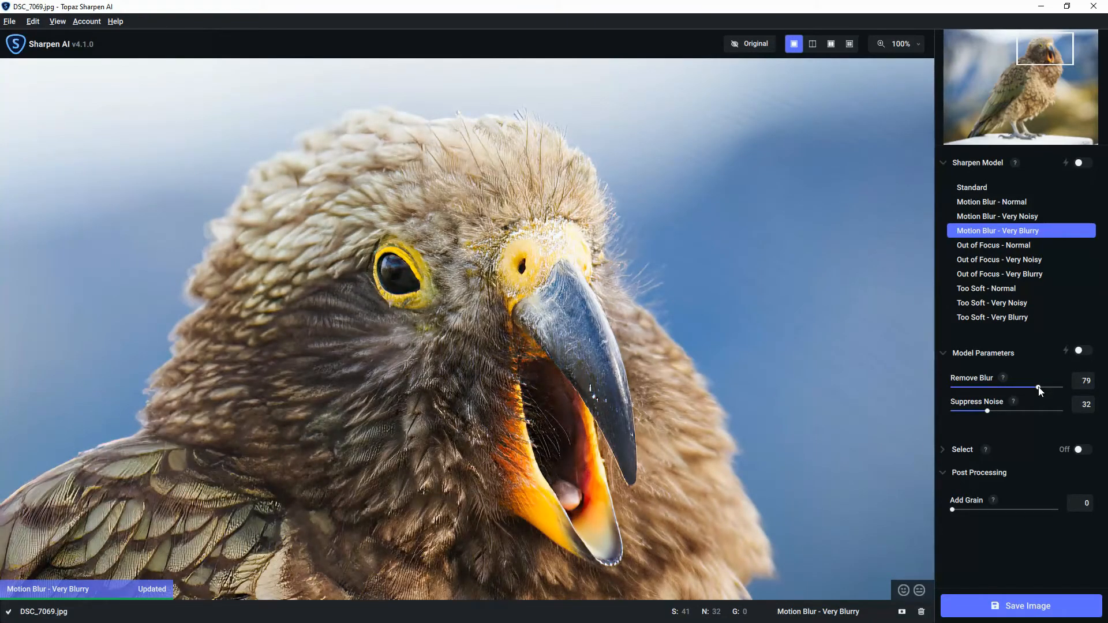
pyautogui.moveTo(1040, 392); pyautogui.dragTo(1056, 391)
pyautogui.moveTo(1065, 388); pyautogui.dragTo(1067, 388)
pyautogui.moveTo(1033, 388); pyautogui.dragTo(1029, 388)
# - Set Suppress Noise to 57 and check the result against the original
pyautogui.moveTo(988, 411); pyautogui.dragTo(951, 412)
pyautogui.moveTo(990, 415); pyautogui.dragTo(984, 414)
pyautogui.moveTo(984, 413); pyautogui.dragTo(1014, 413)
pyautogui.click(753, 51)
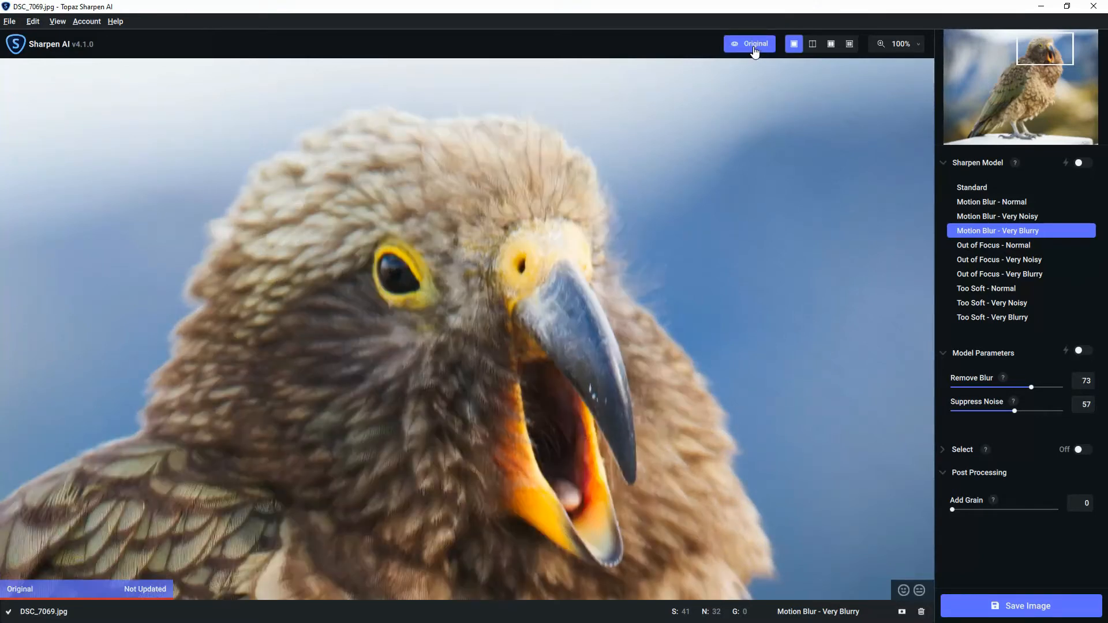
pyautogui.click(753, 51)
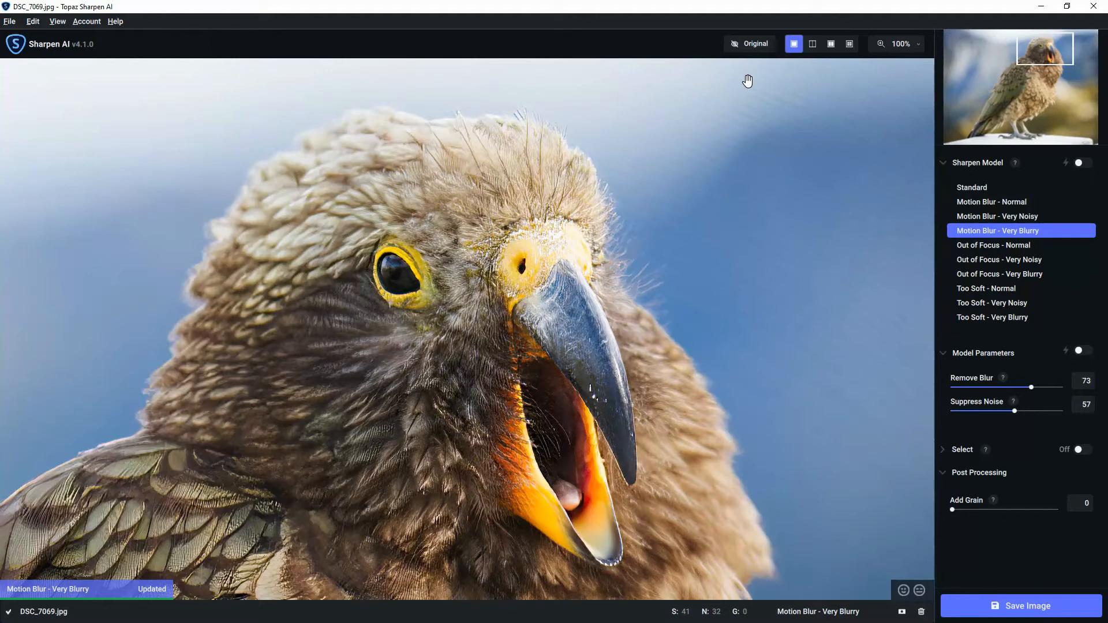
# - Open the mask editor for the photo and mask the bird automatically with the Auto - Subjects selection
pyautogui.click(902, 612)
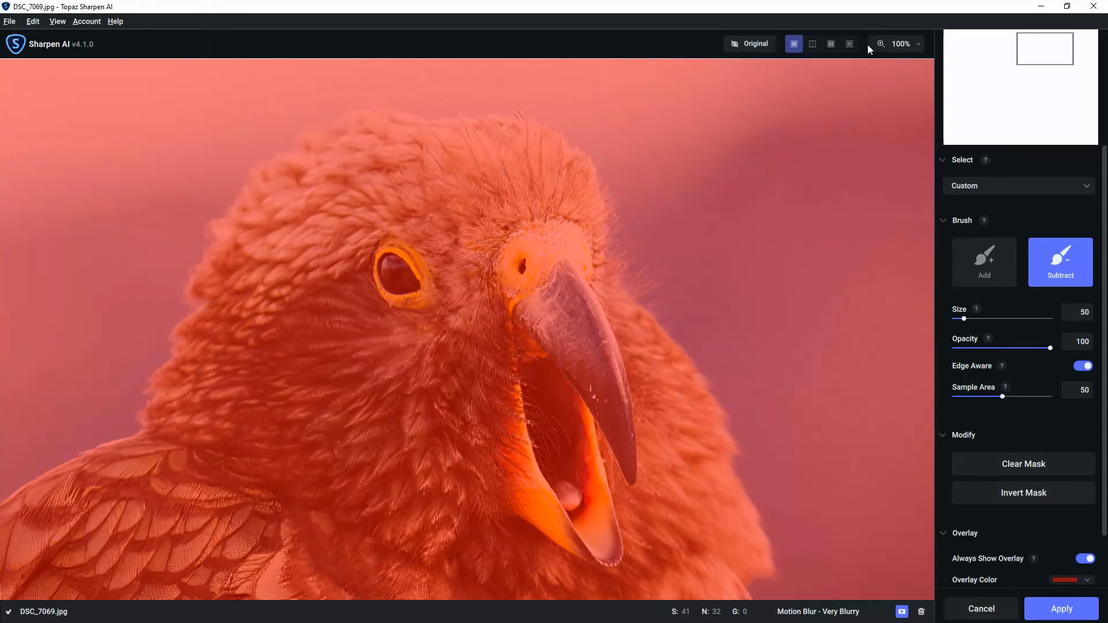
pyautogui.click(918, 49)
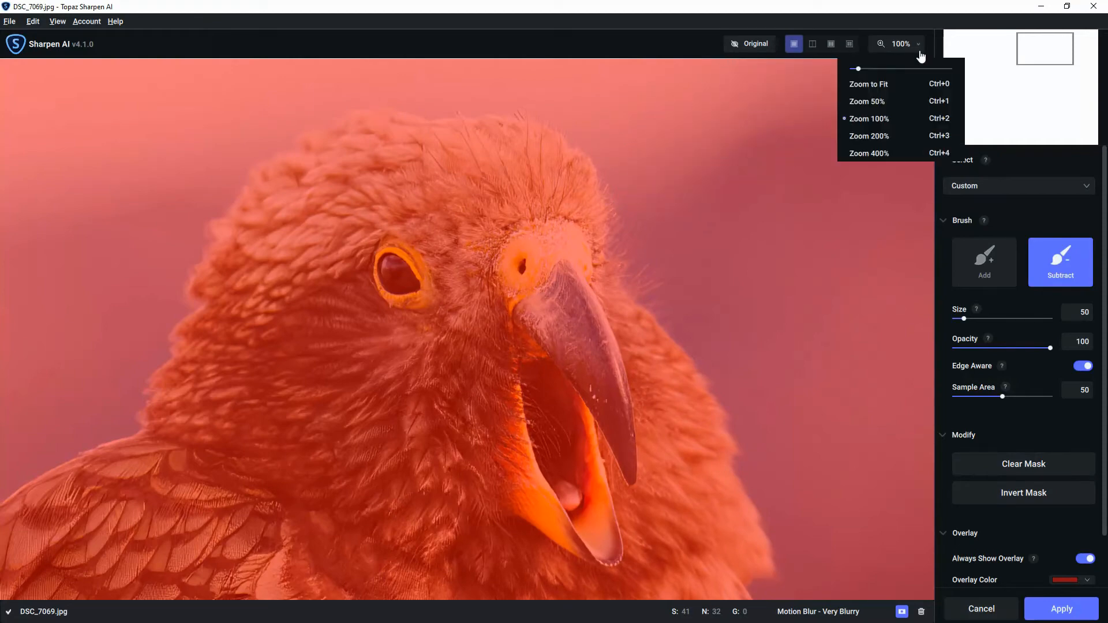
pyautogui.click(882, 85)
pyautogui.click(596, 354)
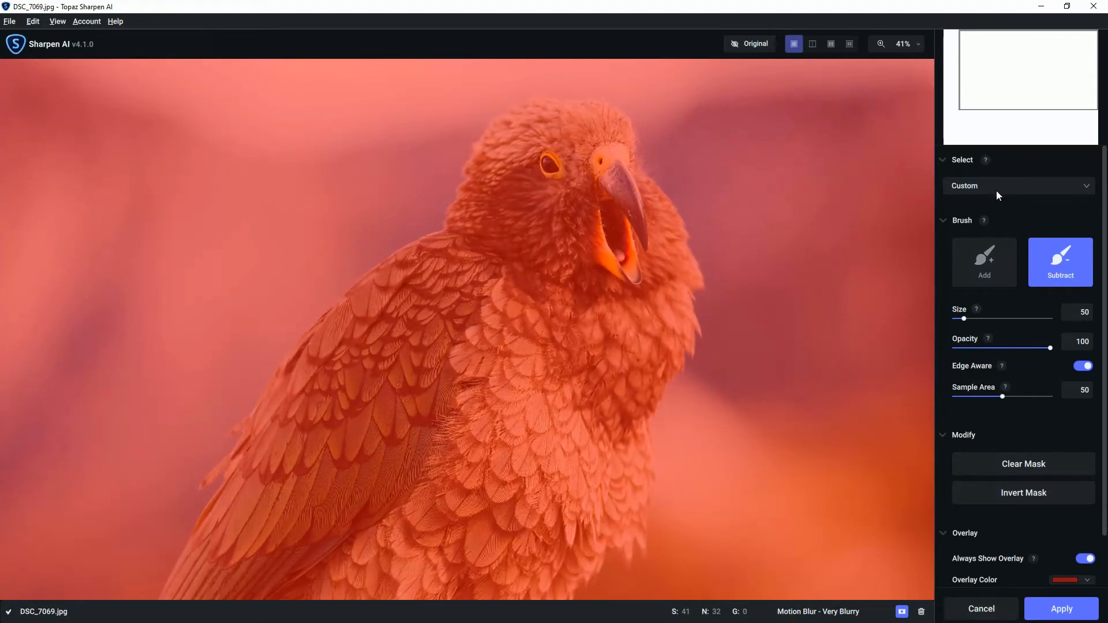
pyautogui.click(1019, 187)
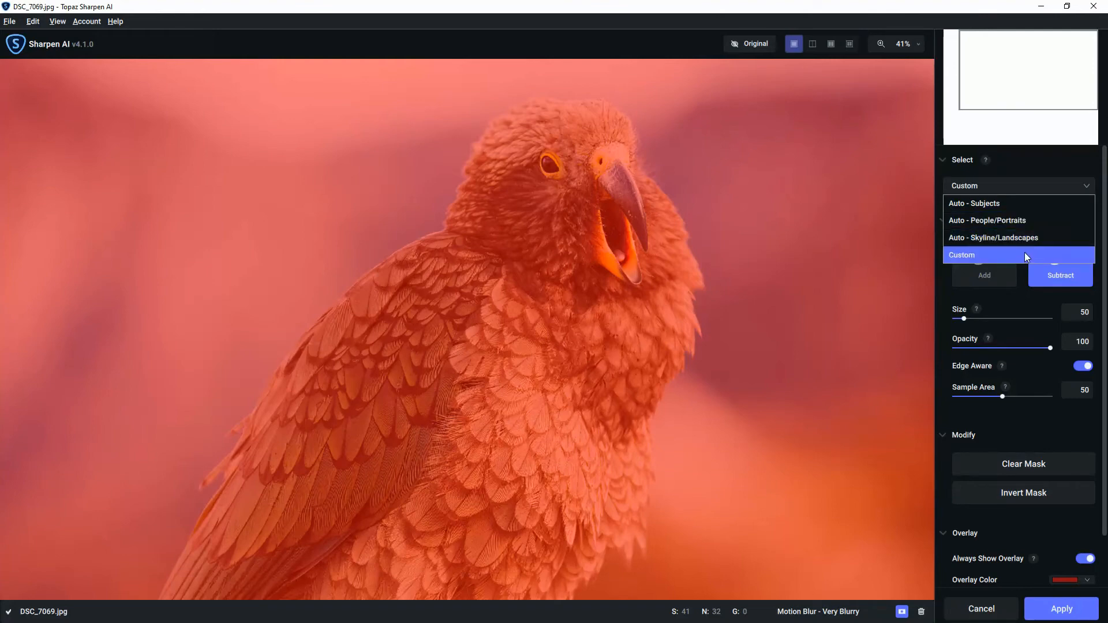
pyautogui.click(994, 201)
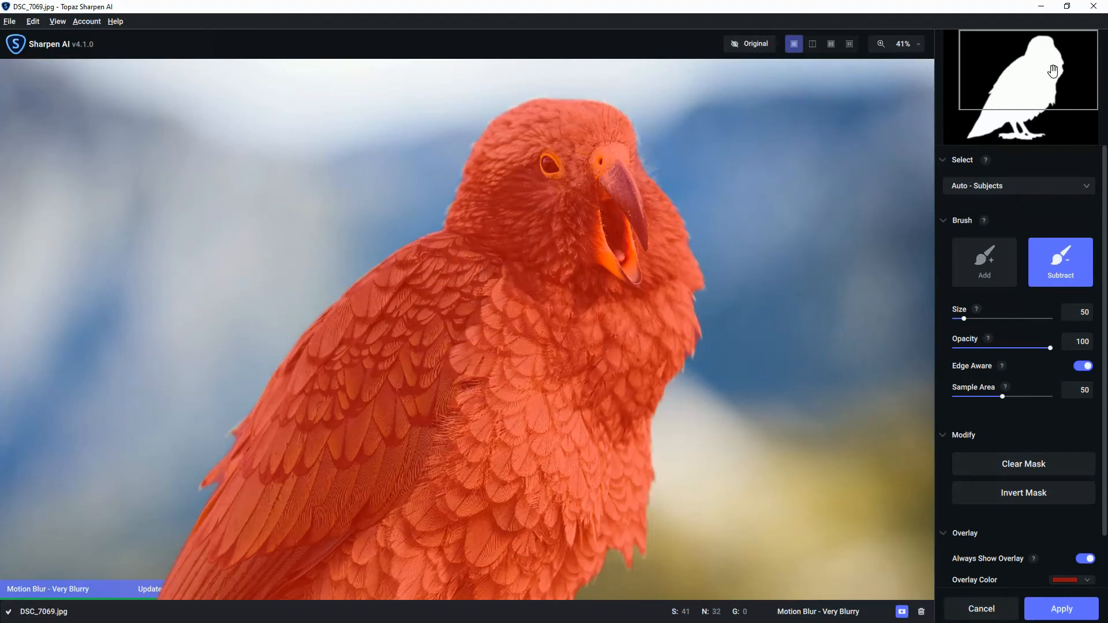
# - Subtract the stone areas around the bird's toes from the mask using a size 37 brush
pyautogui.click(917, 44)
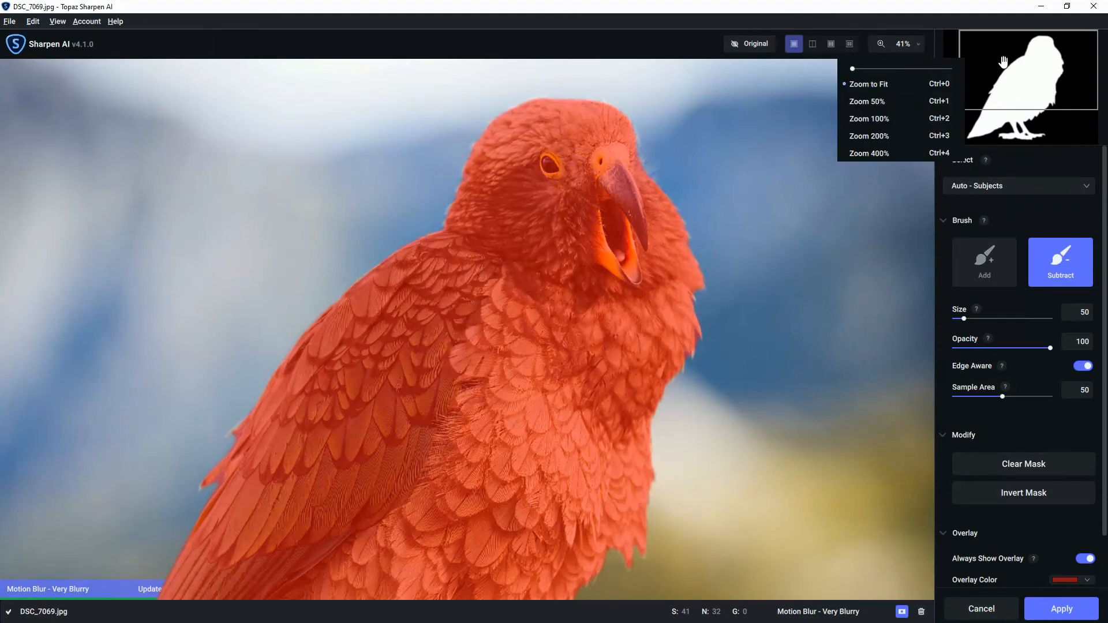
pyautogui.moveTo(1027, 87); pyautogui.dragTo(1029, 117)
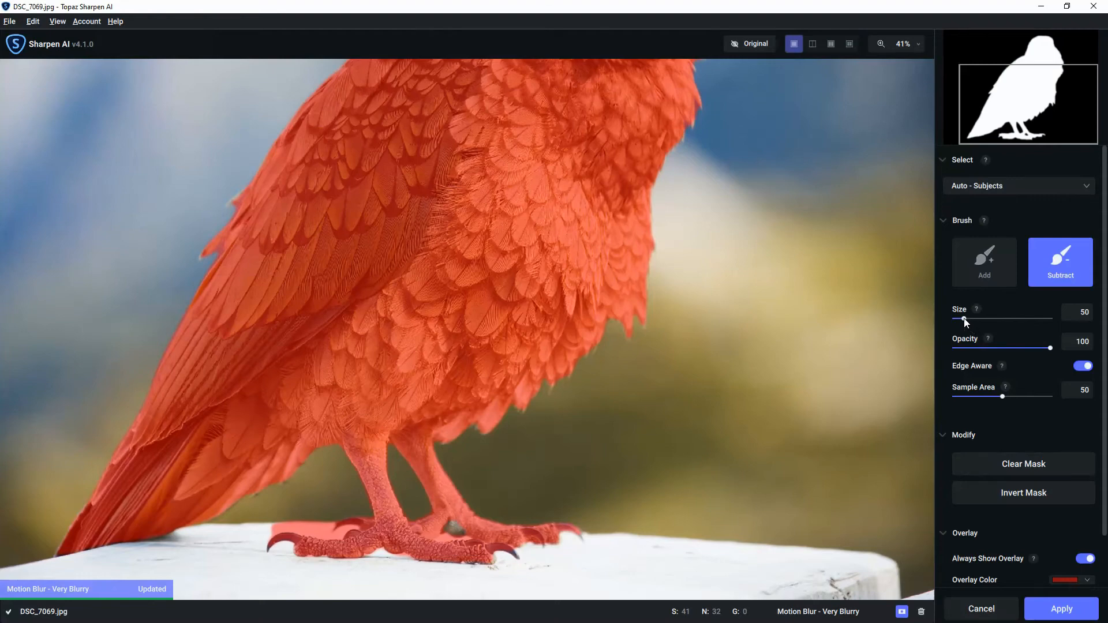
pyautogui.moveTo(966, 321); pyautogui.dragTo(961, 321)
pyautogui.moveTo(319, 528); pyautogui.dragTo(264, 525)
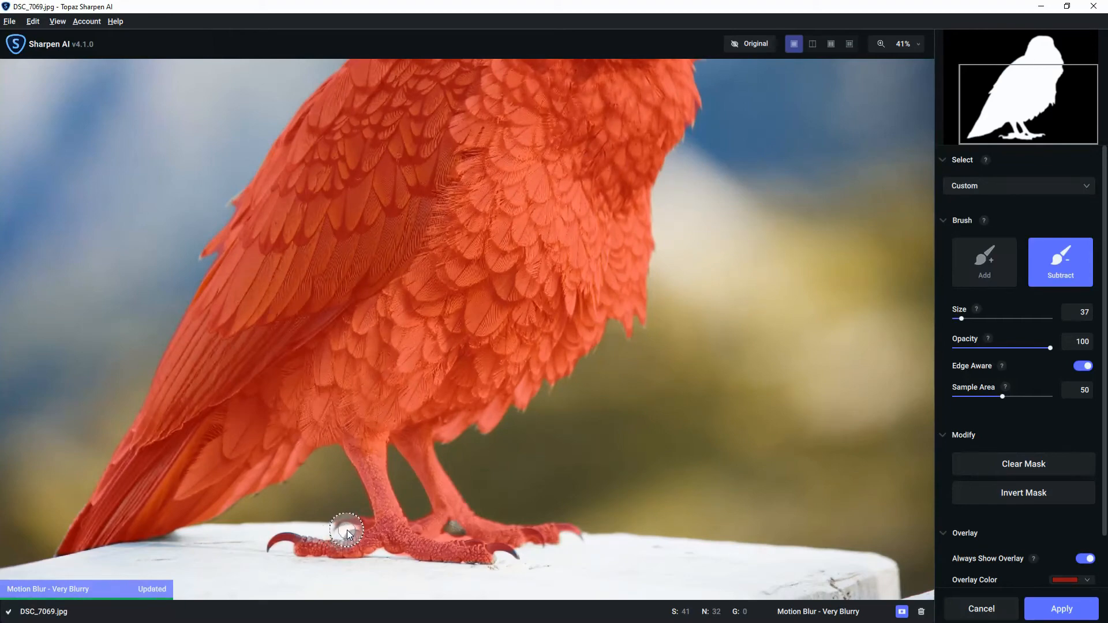
pyautogui.moveTo(347, 529); pyautogui.dragTo(329, 534)
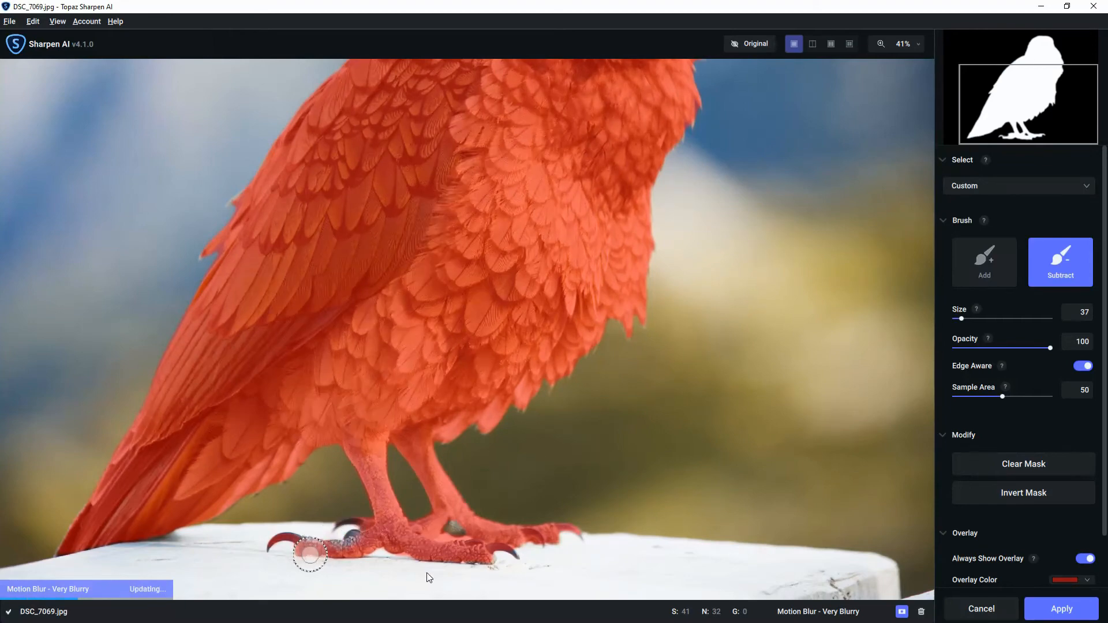
pyautogui.click(464, 538)
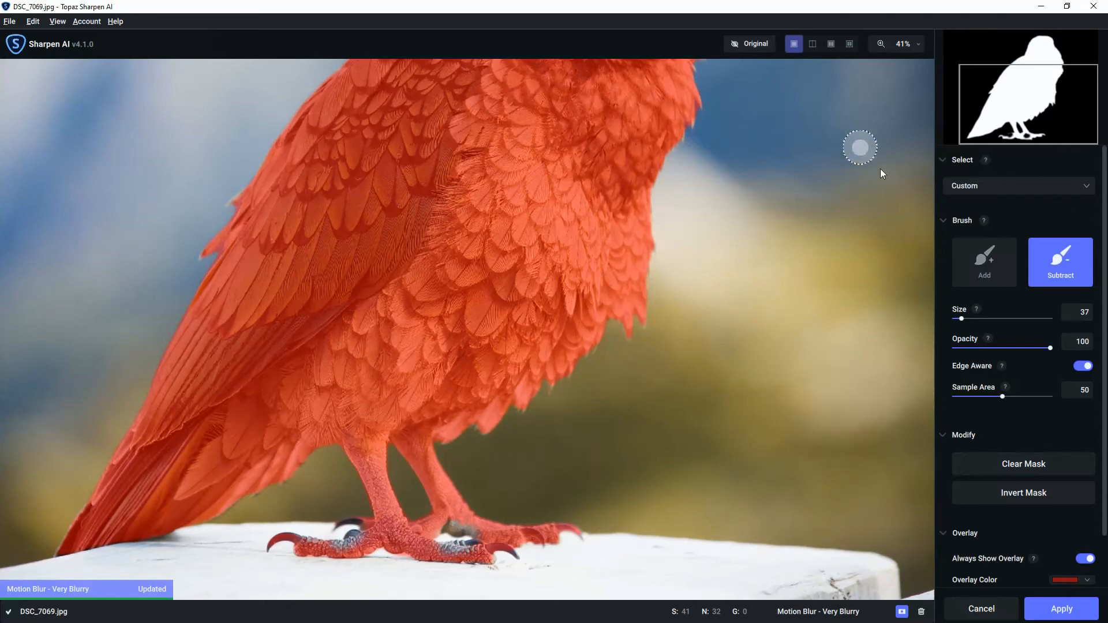
# - Clear the mask and paint the bird's body and wing into it with the Add brush, enlarging the brush size to 269
pyautogui.click(1017, 470)
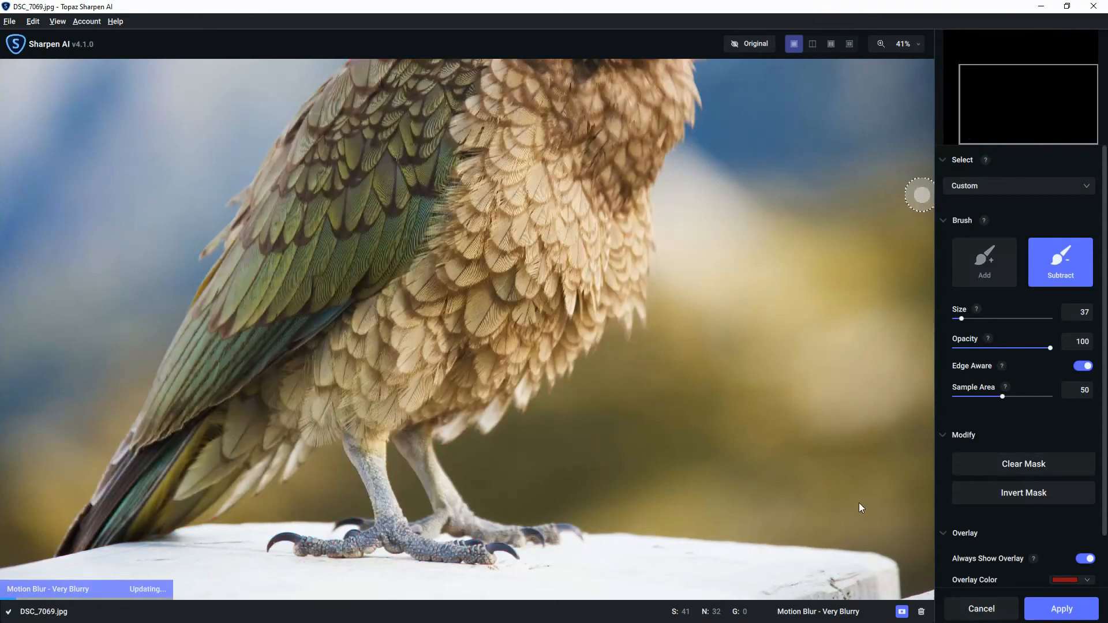
pyautogui.click(987, 269)
pyautogui.moveTo(522, 328)
pyautogui.mouseDown()
pyautogui.moveTo(572, 309)
pyautogui.moveTo(581, 280)
pyautogui.moveTo(571, 227)
pyautogui.mouseUp()
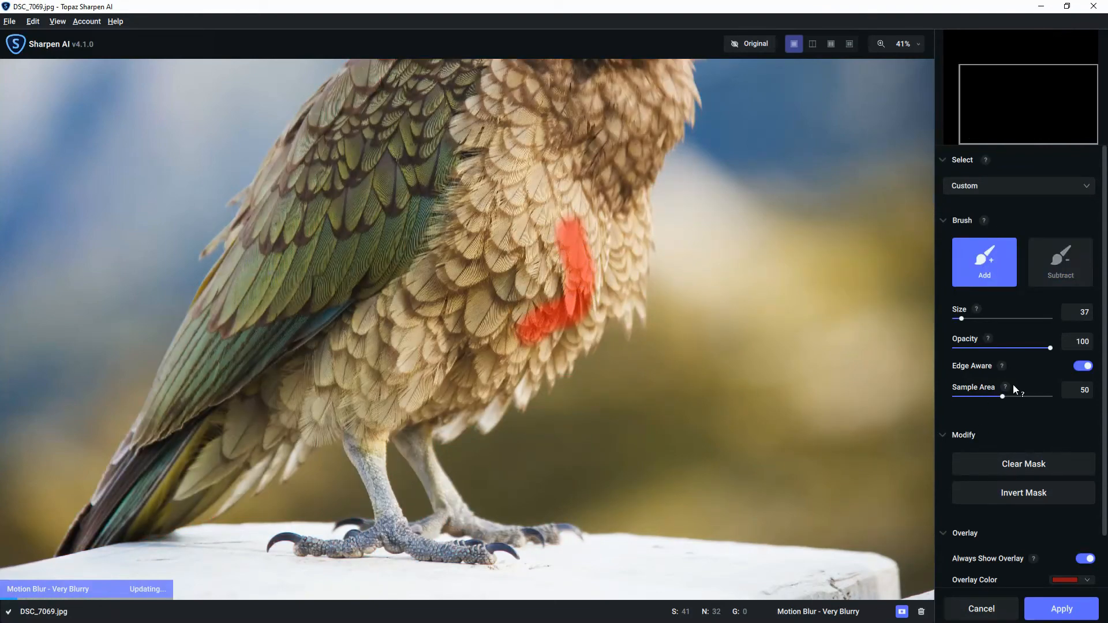
pyautogui.click(1006, 319)
pyautogui.moveTo(480, 205)
pyautogui.mouseDown()
pyautogui.moveTo(360, 311)
pyautogui.moveTo(309, 256)
pyautogui.moveTo(307, 233)
pyautogui.moveTo(346, 202)
pyautogui.moveTo(365, 161)
pyautogui.moveTo(181, 471)
pyautogui.moveTo(232, 445)
pyautogui.moveTo(298, 386)
pyautogui.moveTo(386, 368)
pyautogui.moveTo(466, 321)
pyautogui.moveTo(536, 316)
pyautogui.mouseUp()
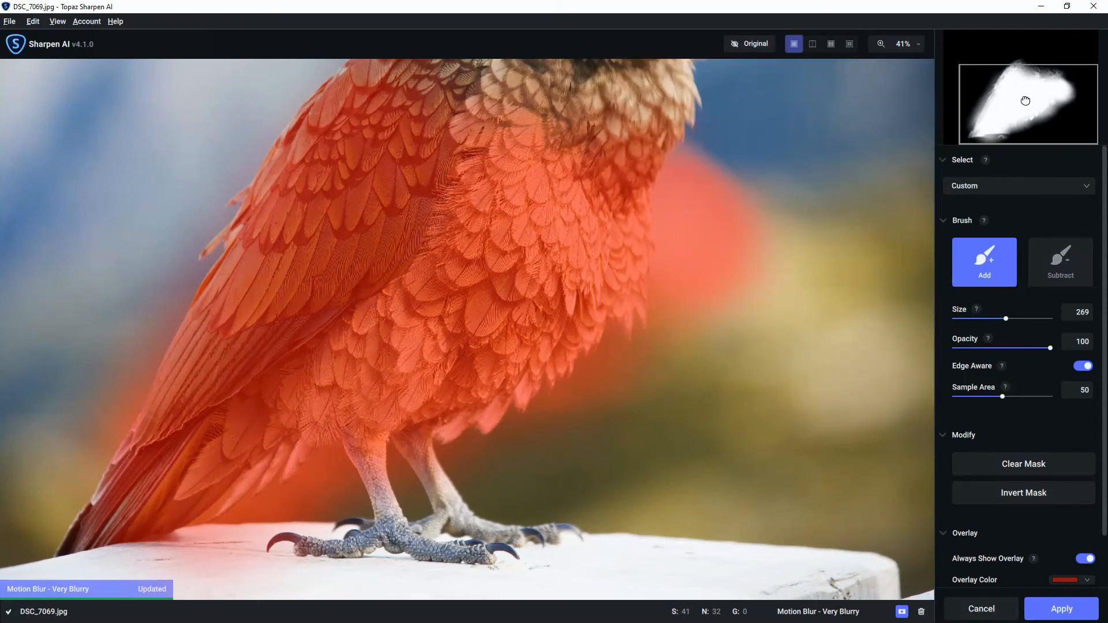
# - Clear the painted mask and add only the bird's eye to it with a size 37 brush
pyautogui.moveTo(1025, 101); pyautogui.dragTo(1027, 66)
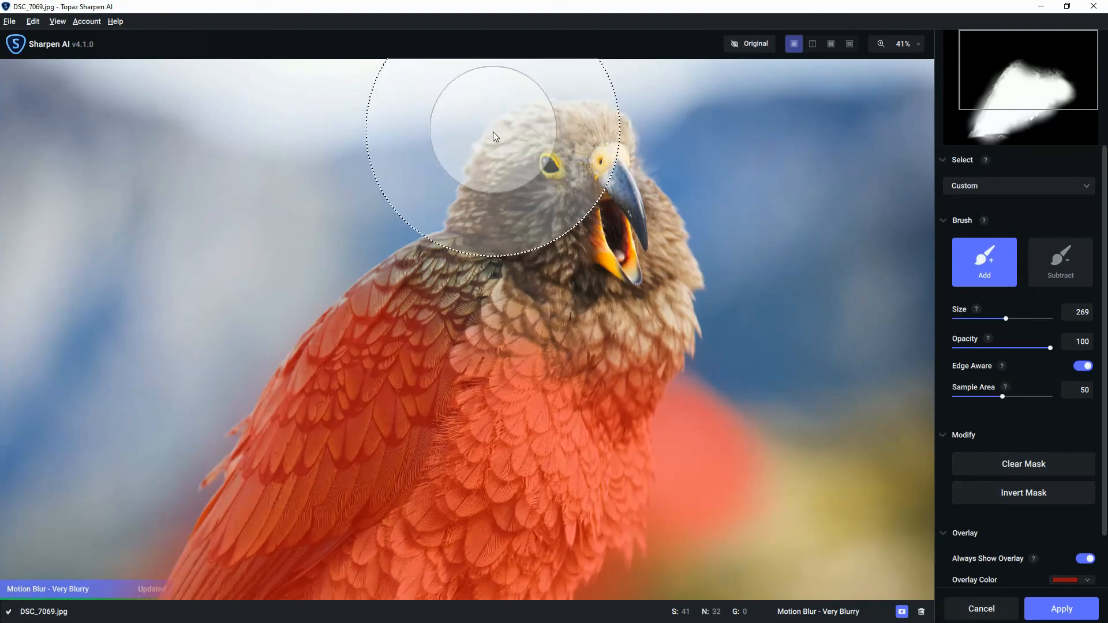
pyautogui.click(974, 318)
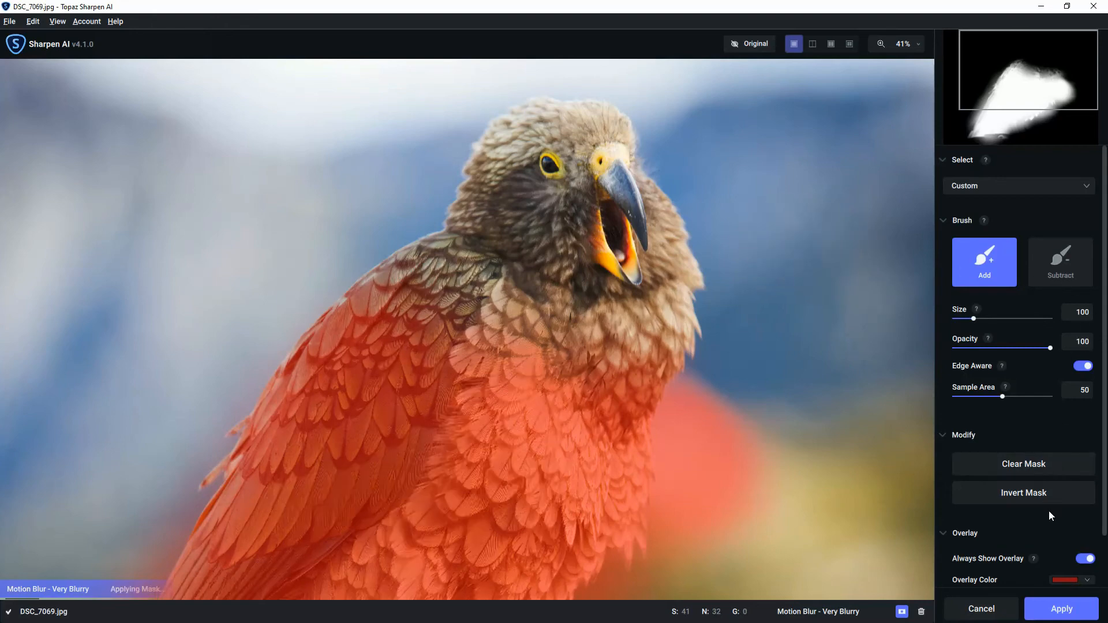
pyautogui.click(1038, 464)
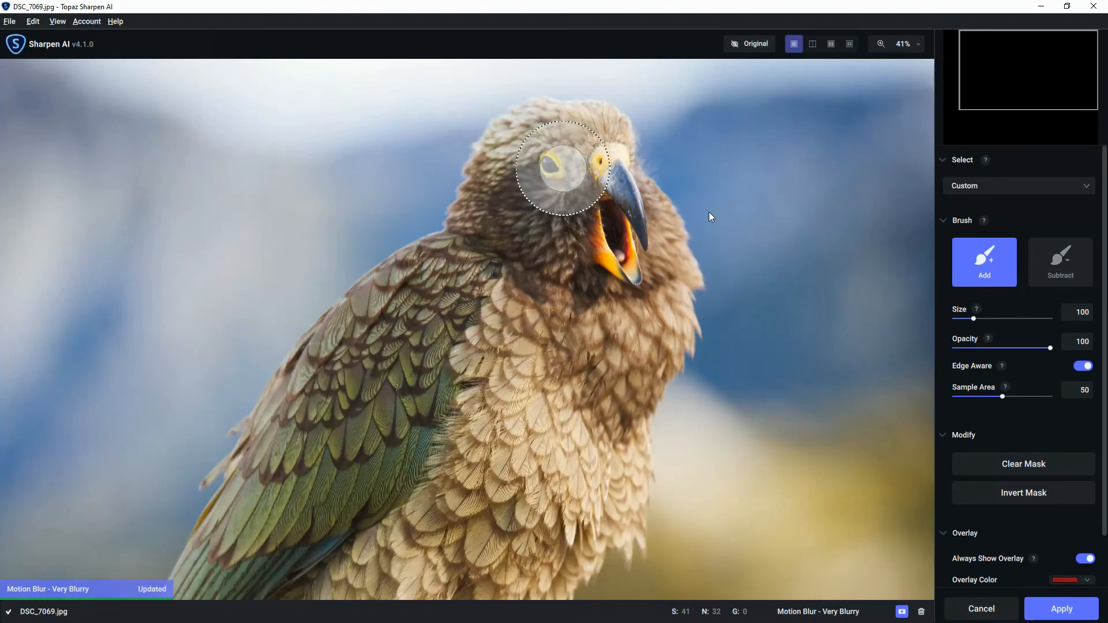
pyautogui.click(958, 319)
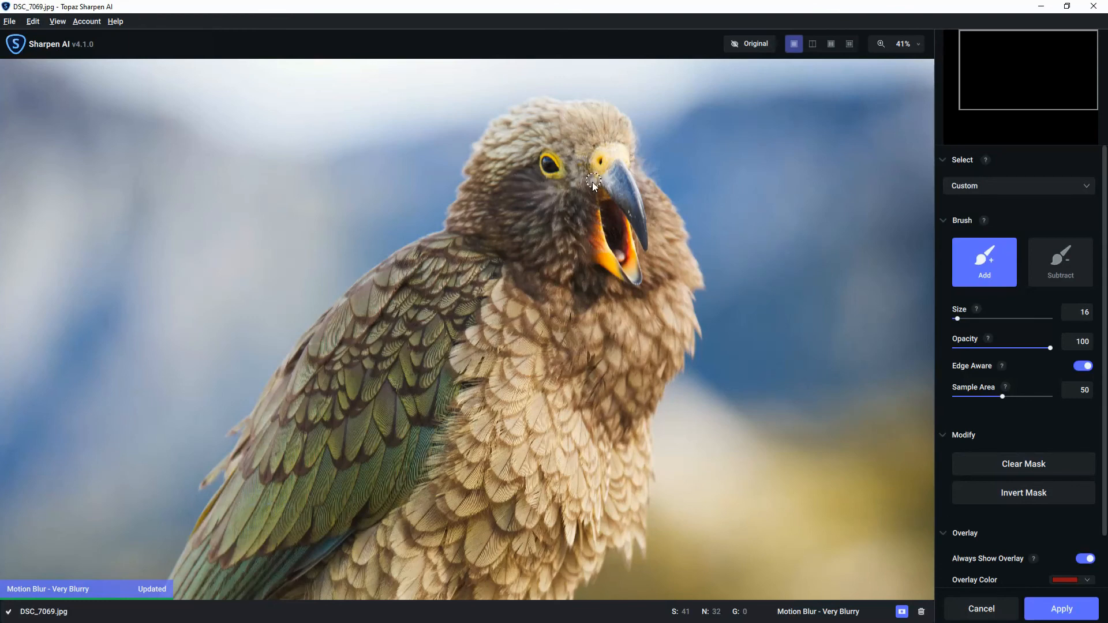
pyautogui.click(961, 318)
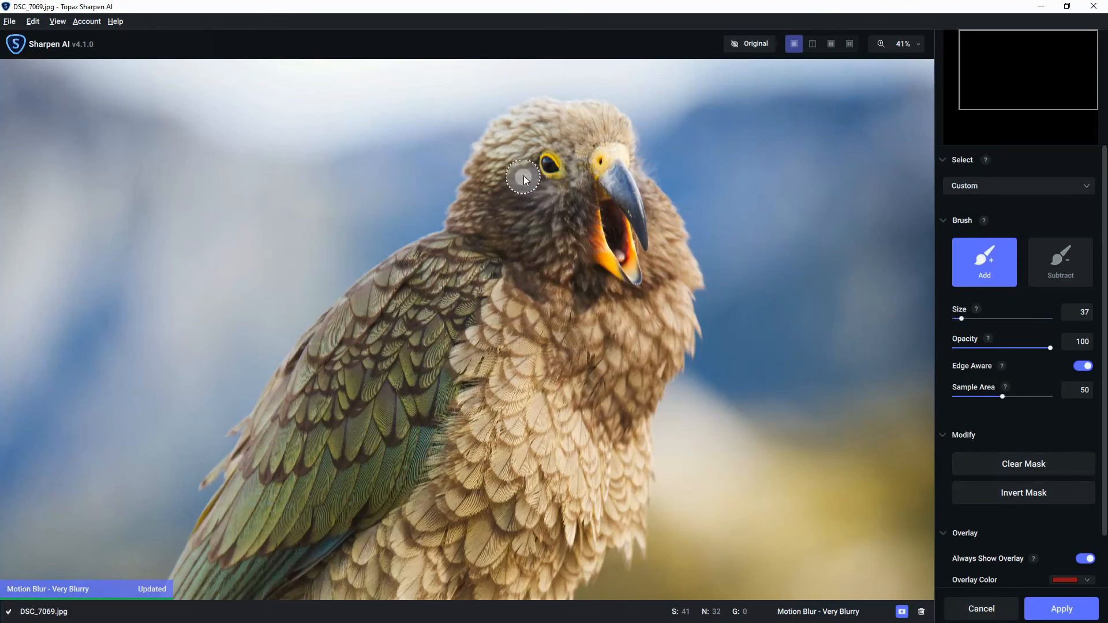
pyautogui.click(548, 164)
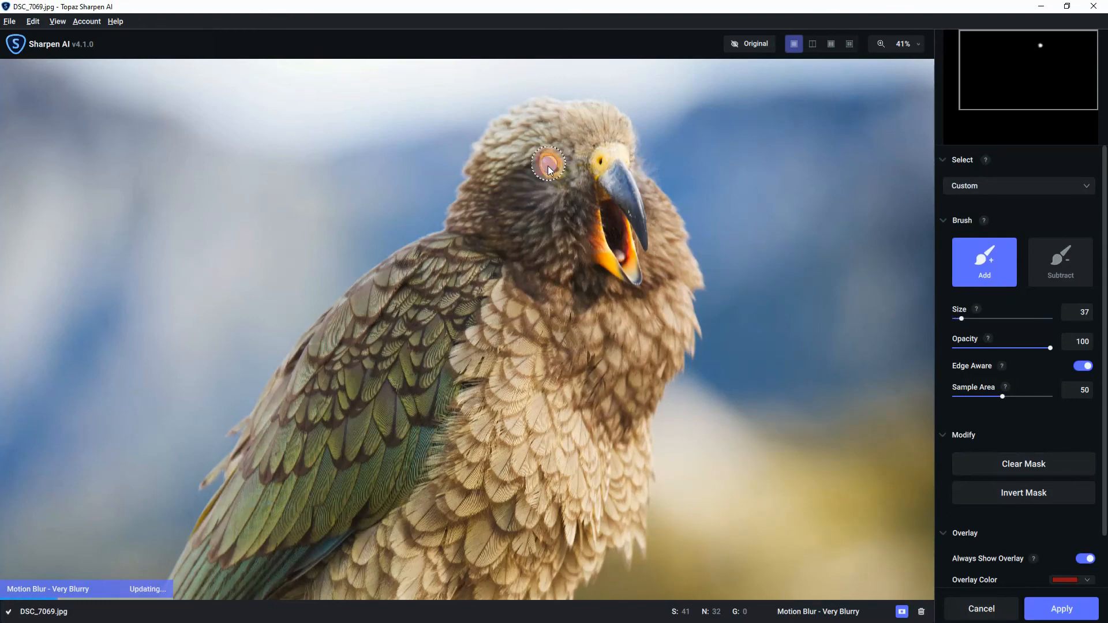
pyautogui.click(551, 167)
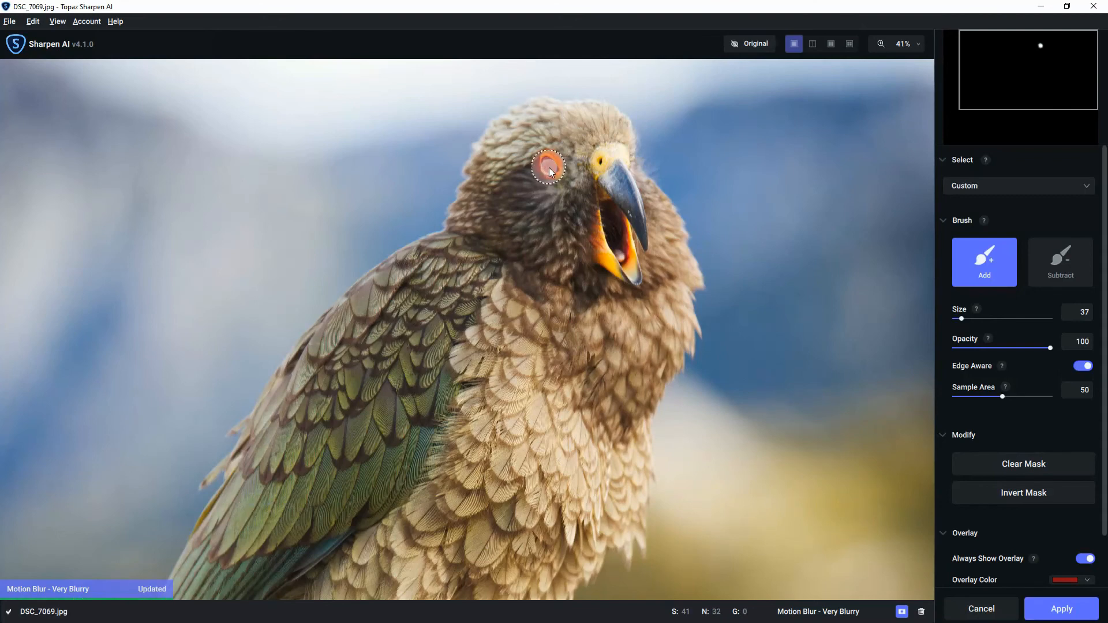
pyautogui.click(547, 161)
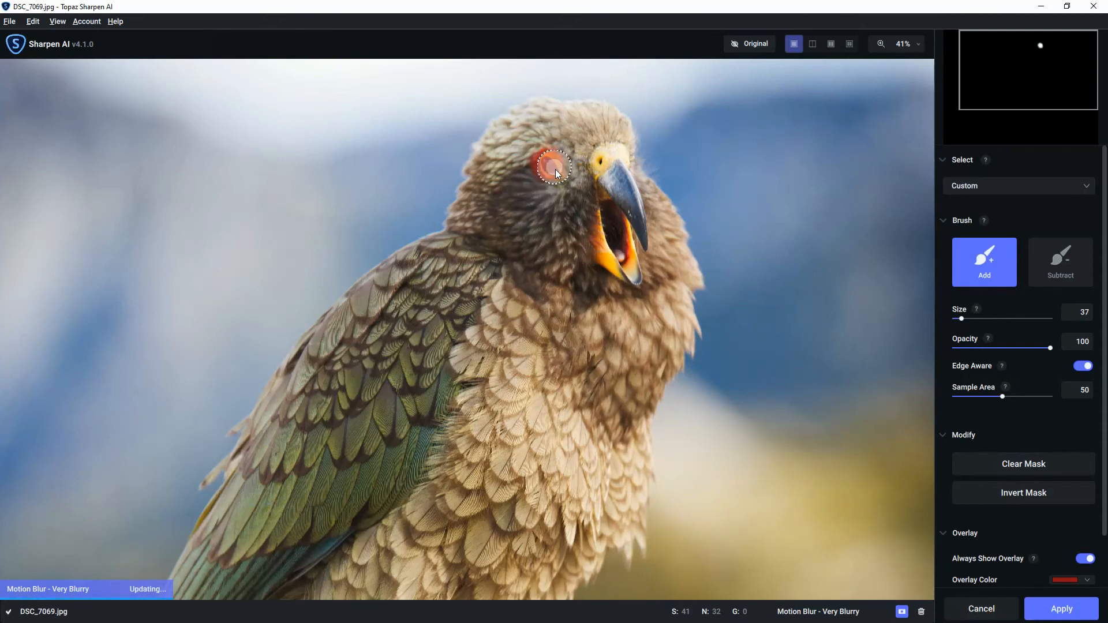
# - Invert the mask to select everything except the eye, apply it, and check the result on the bird's head
pyautogui.click(1037, 495)
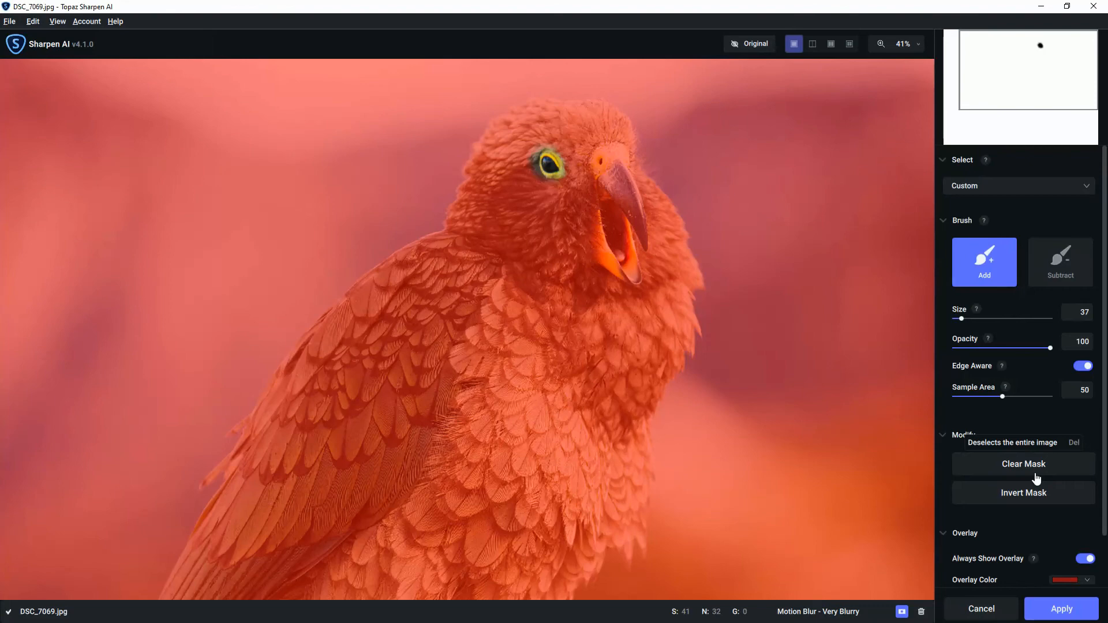
pyautogui.click(1065, 609)
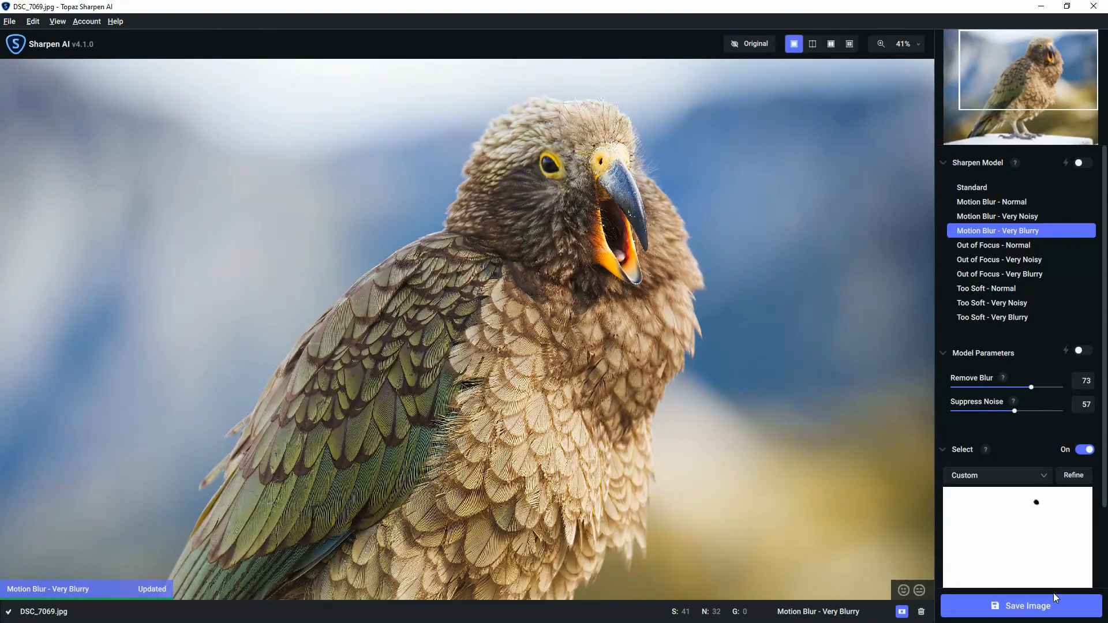
pyautogui.click(916, 45)
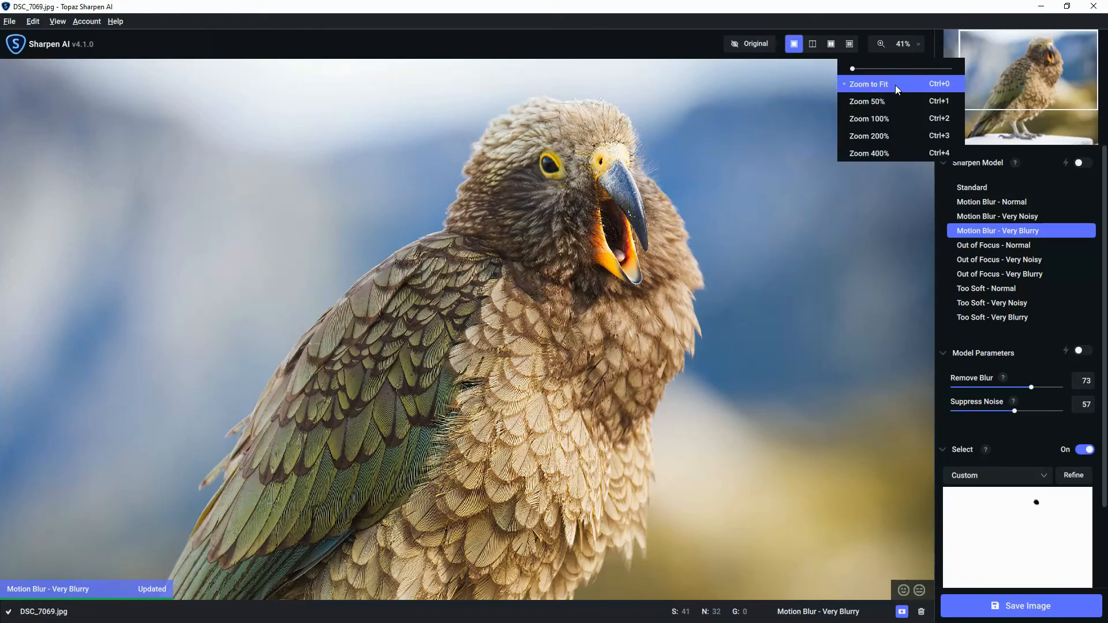
pyautogui.click(887, 119)
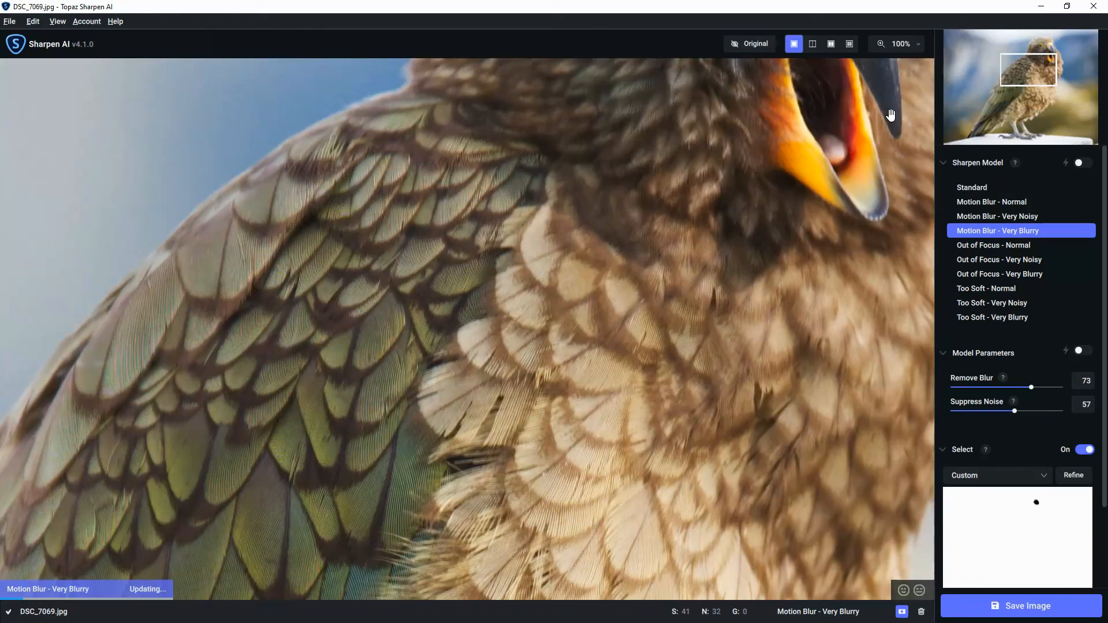
pyautogui.click(1041, 49)
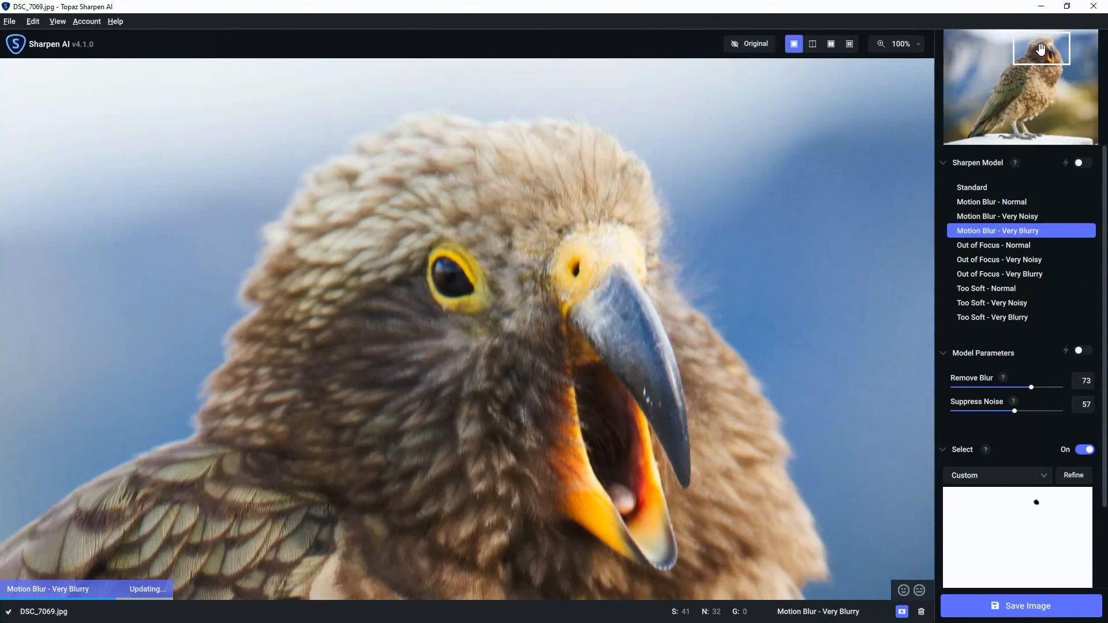